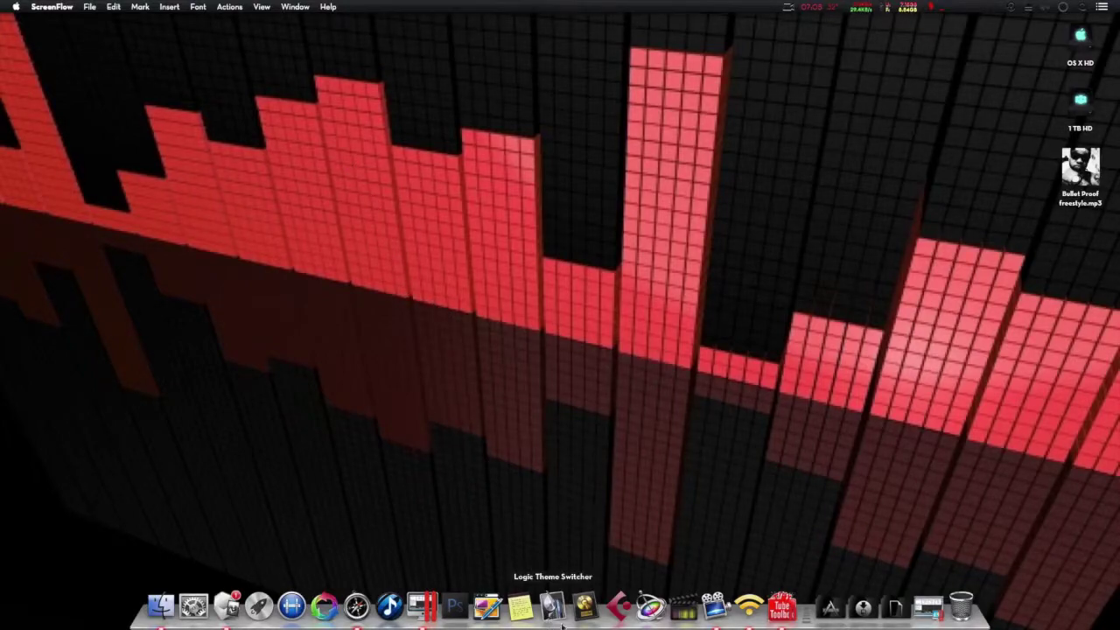
Launch Logic Pro X and show the Politician project's mixer scrolled to its Audio FX rows.
left_click(581, 602)
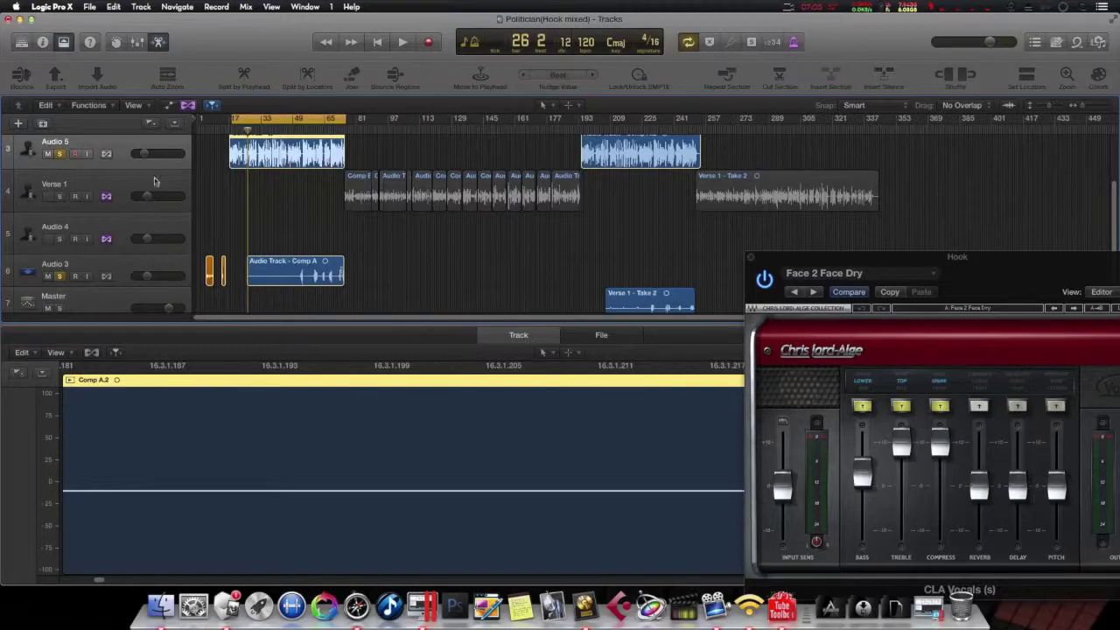
left_click(137, 41)
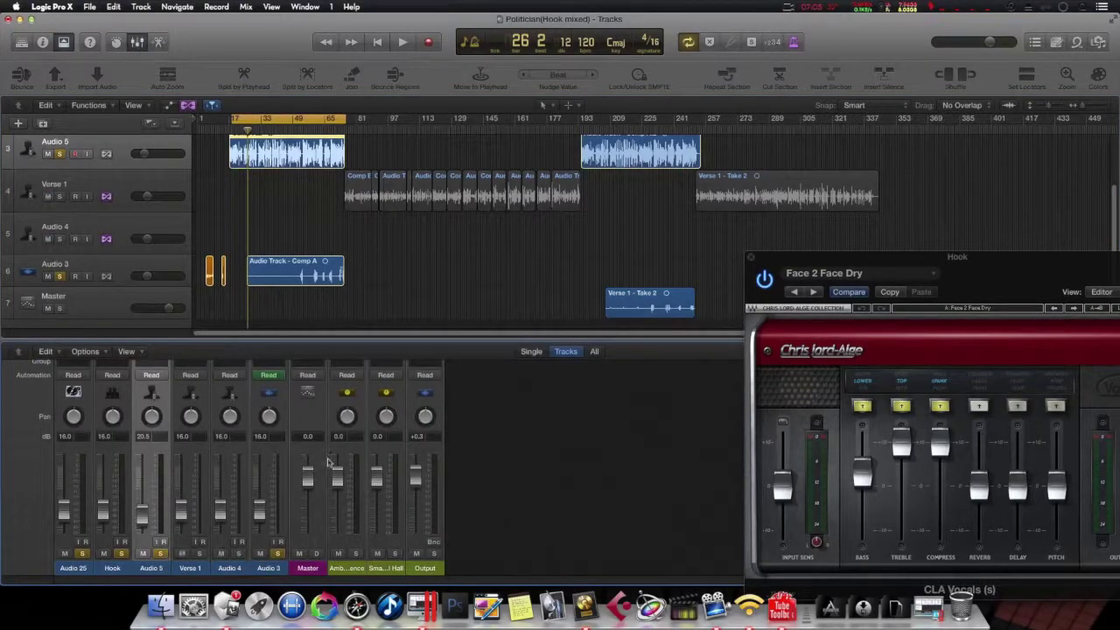
scroll(351, 488, "up", 5)
scroll(475, 513, "up", 5)
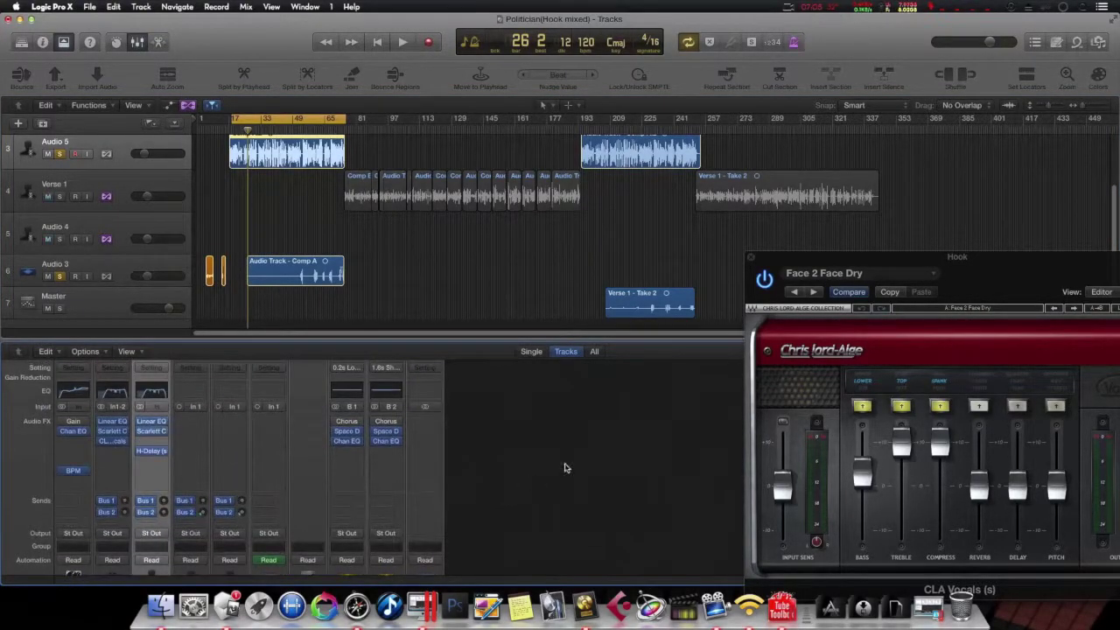
Close the Chris Lord-Alge plug-in window, hide the toolbar row, and bring up the Logic Pro X menu.
left_click(750, 260)
scroll(257, 193, "up", 3)
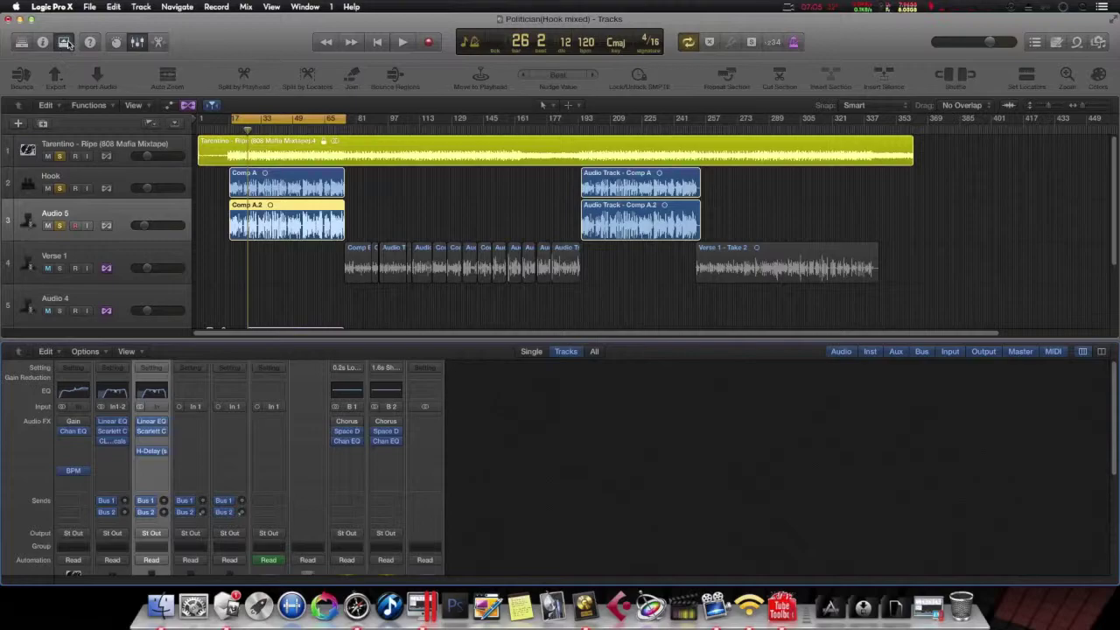
left_click(64, 42)
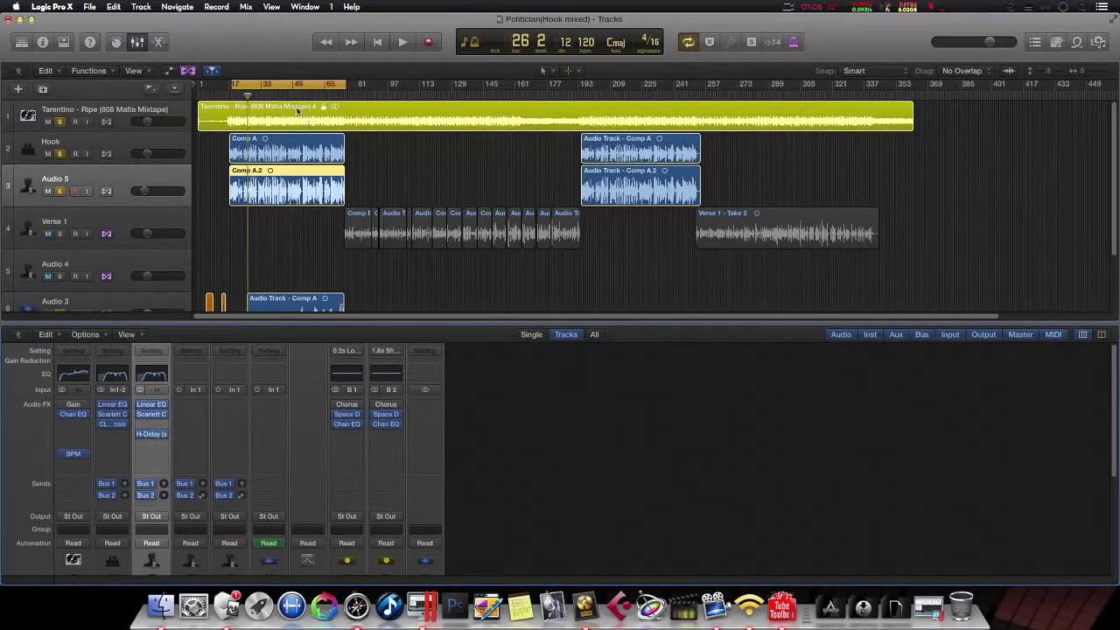
left_click(63, 7)
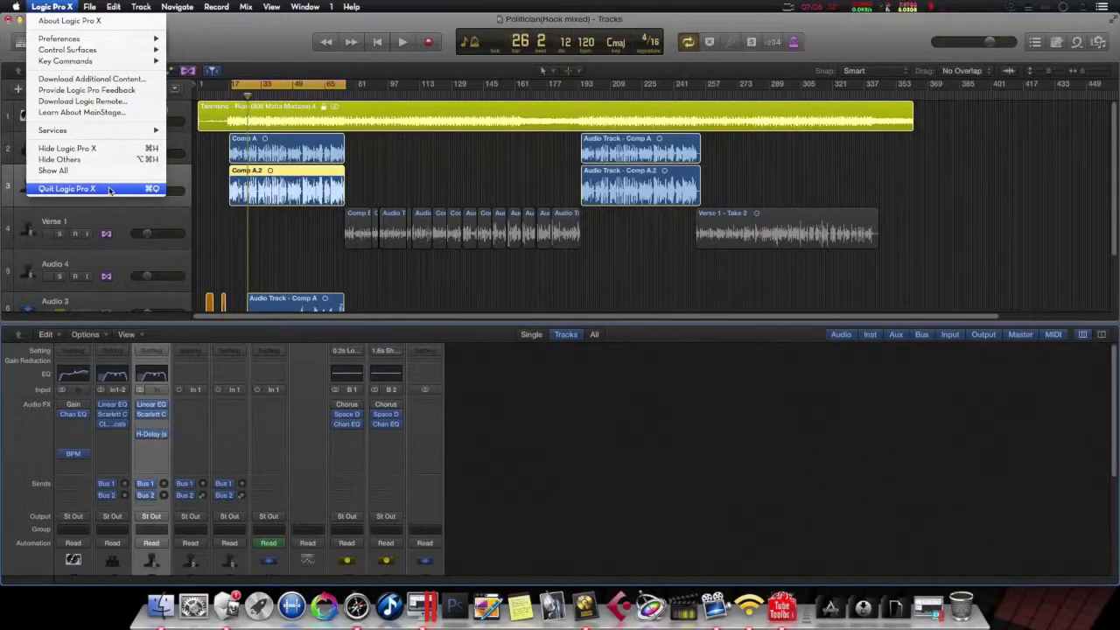
Quit Logic Pro X, saving the Politician(Hook mixed) project changes.
left_click(108, 189)
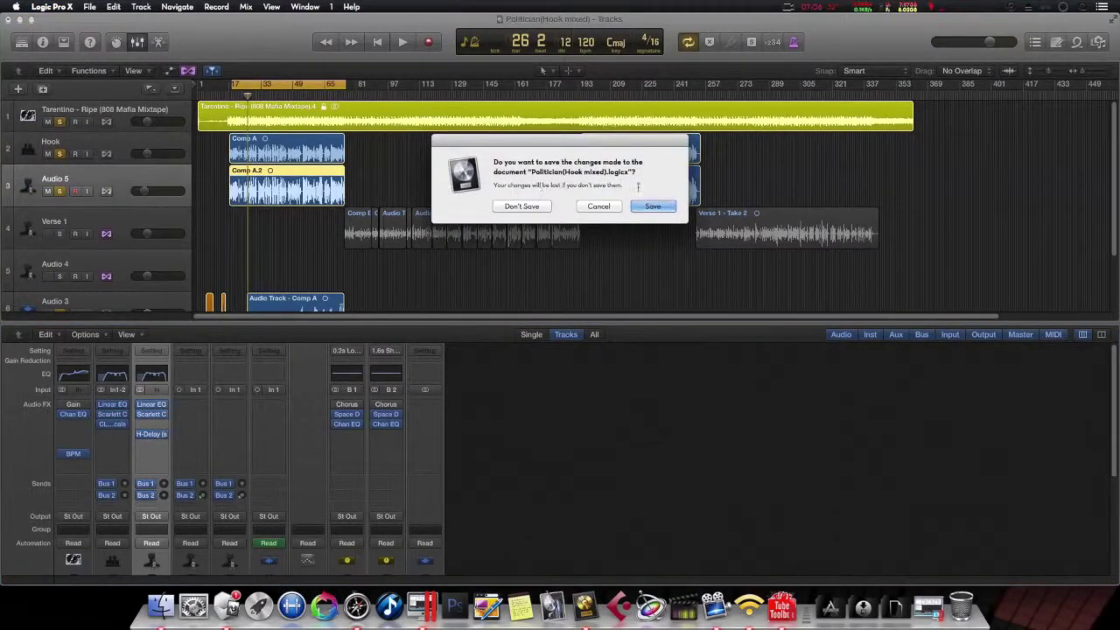
left_click(658, 207)
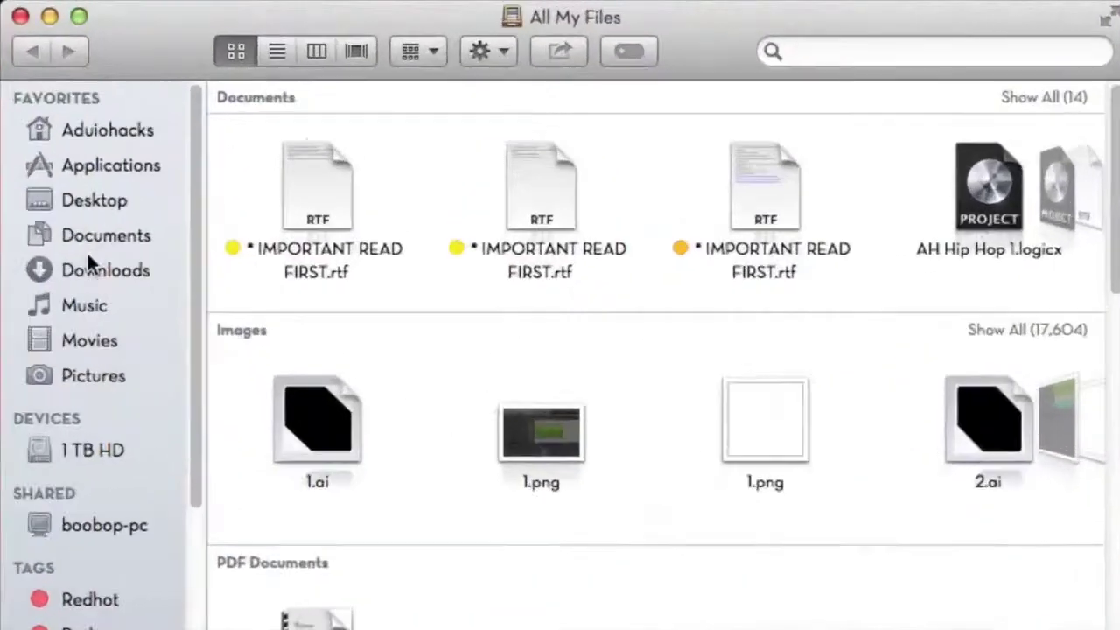
left_click(93, 238)
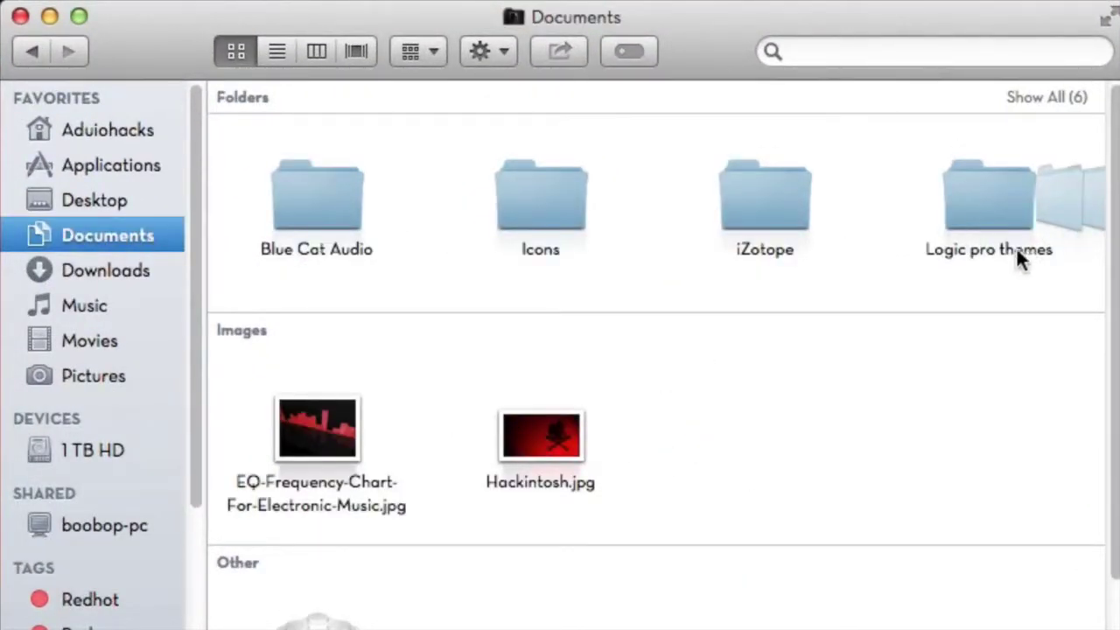
scroll(990, 184, "down", 1)
scroll(983, 195, "up", 1)
double_click(983, 195)
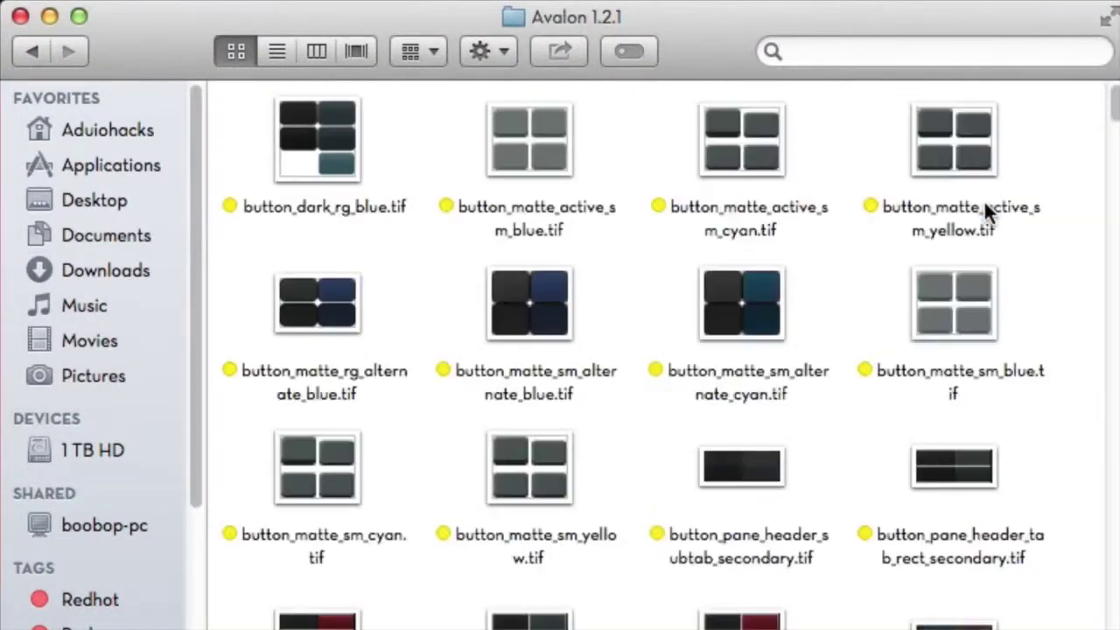
left_click(33, 51)
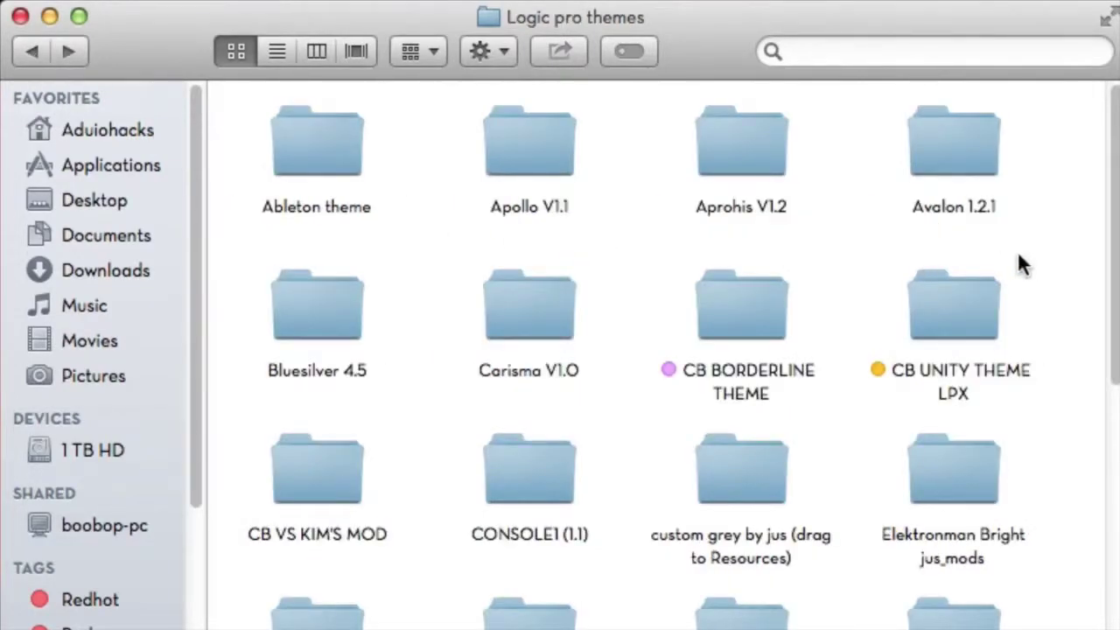
scroll(648, 359, "down", 5)
scroll(587, 378, "down", 1)
scroll(580, 382, "down", 2)
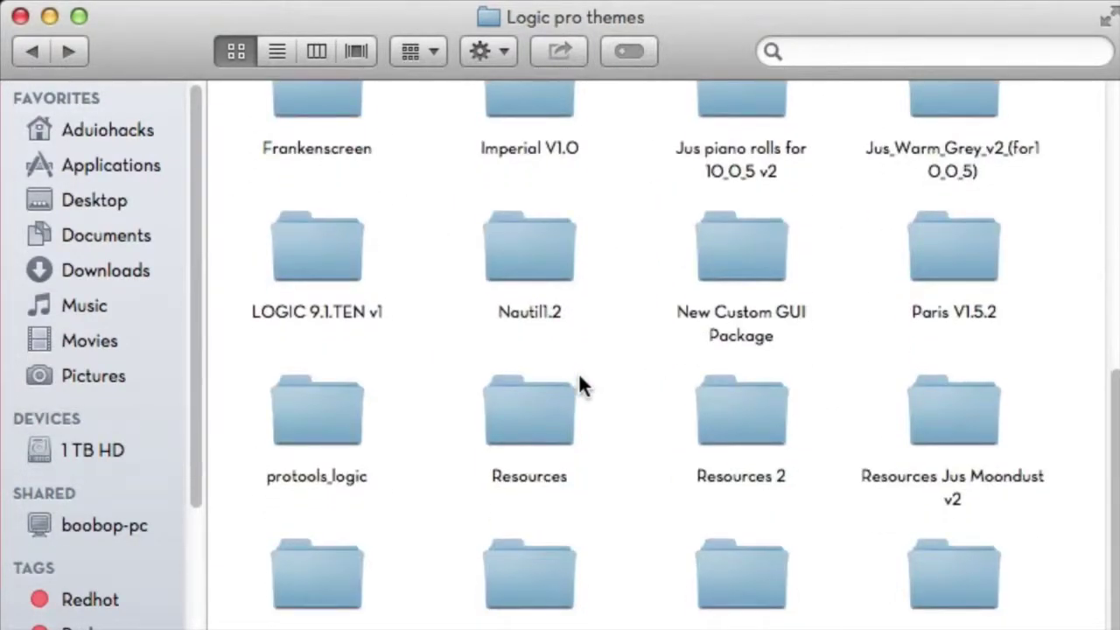
scroll(586, 380, "up", 5)
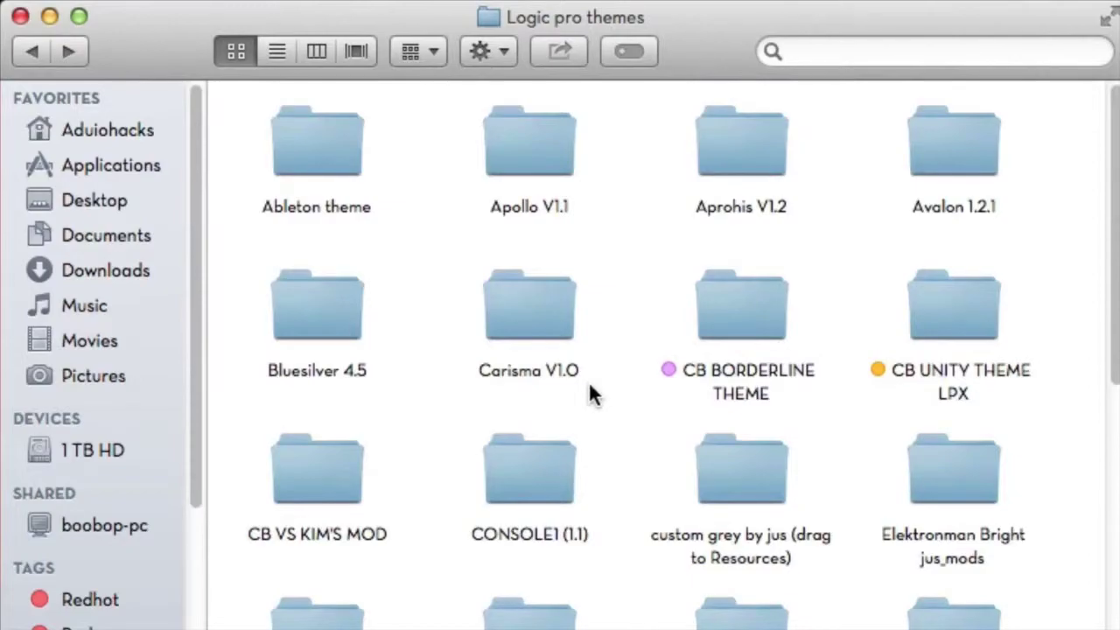
left_click(20, 16)
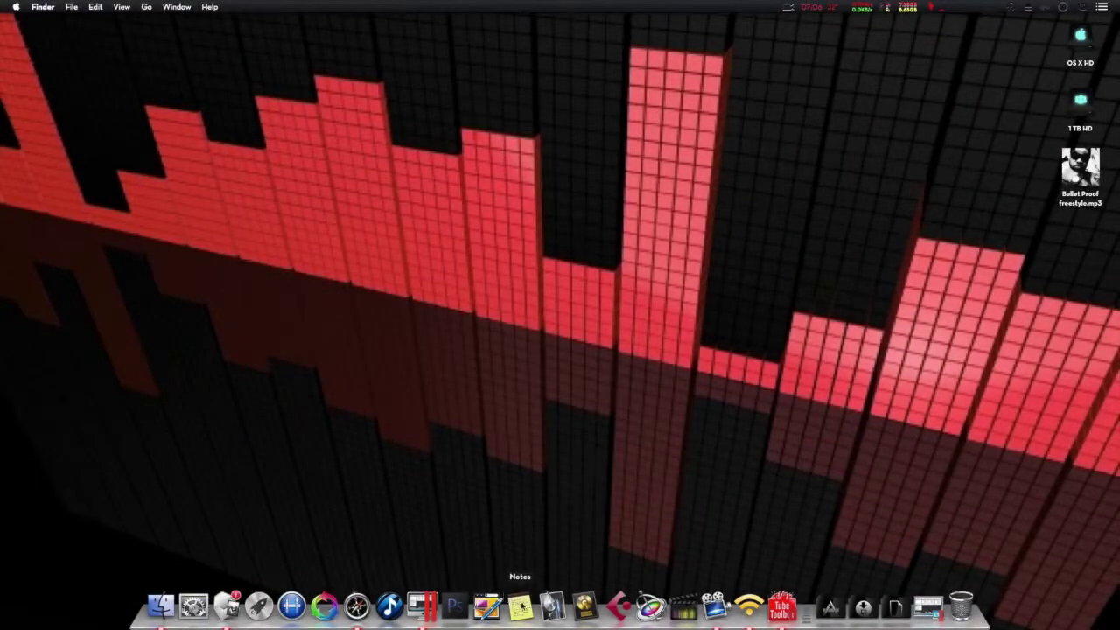
Launch Logic Theme Switcher and set Documents/Logic pro themes as its remembered theme folder.
left_click(552, 605)
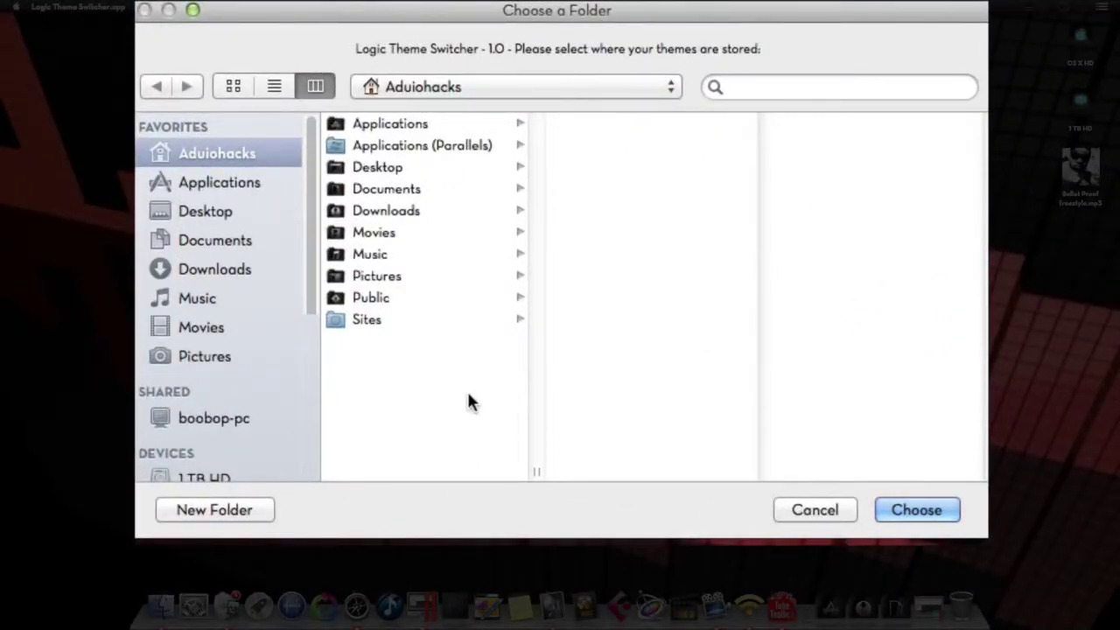
left_click(390, 195)
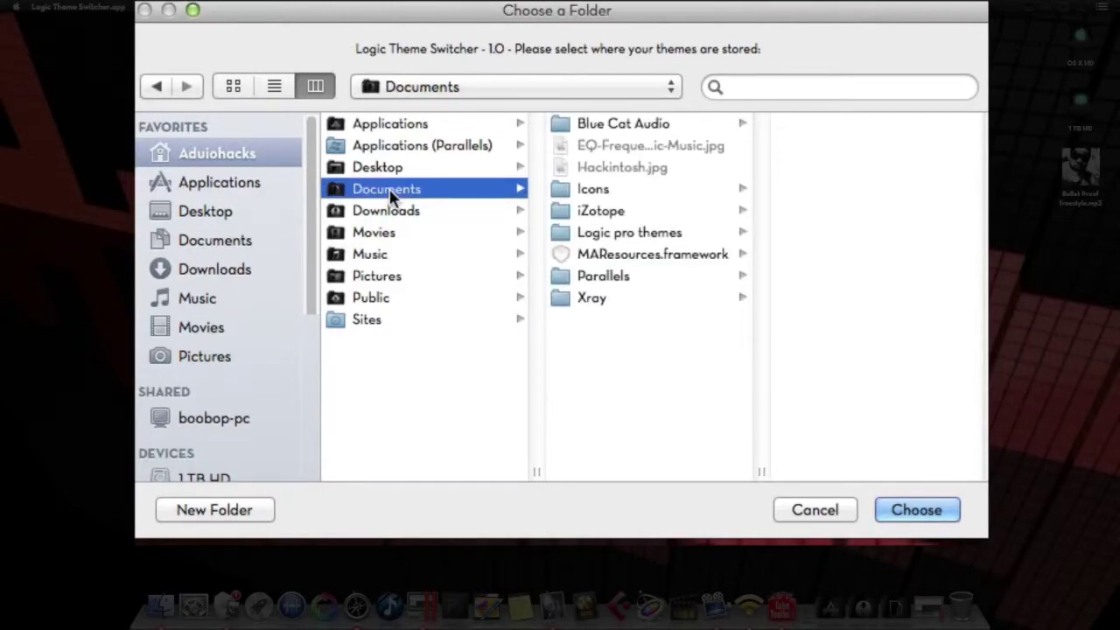
left_click(609, 231)
left_click(906, 524)
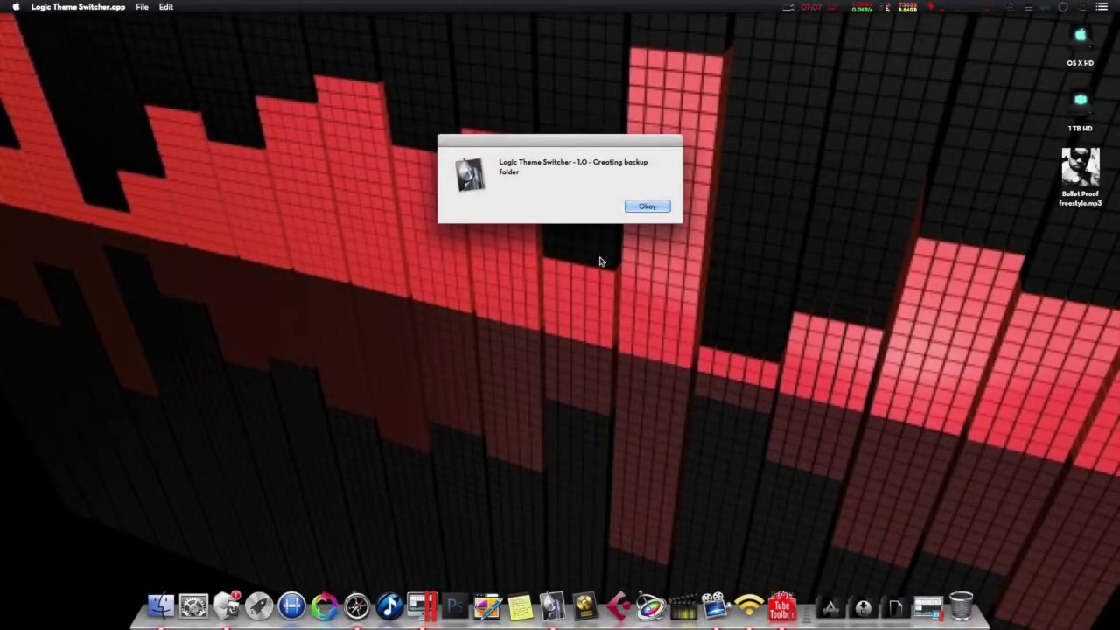
key("Return")
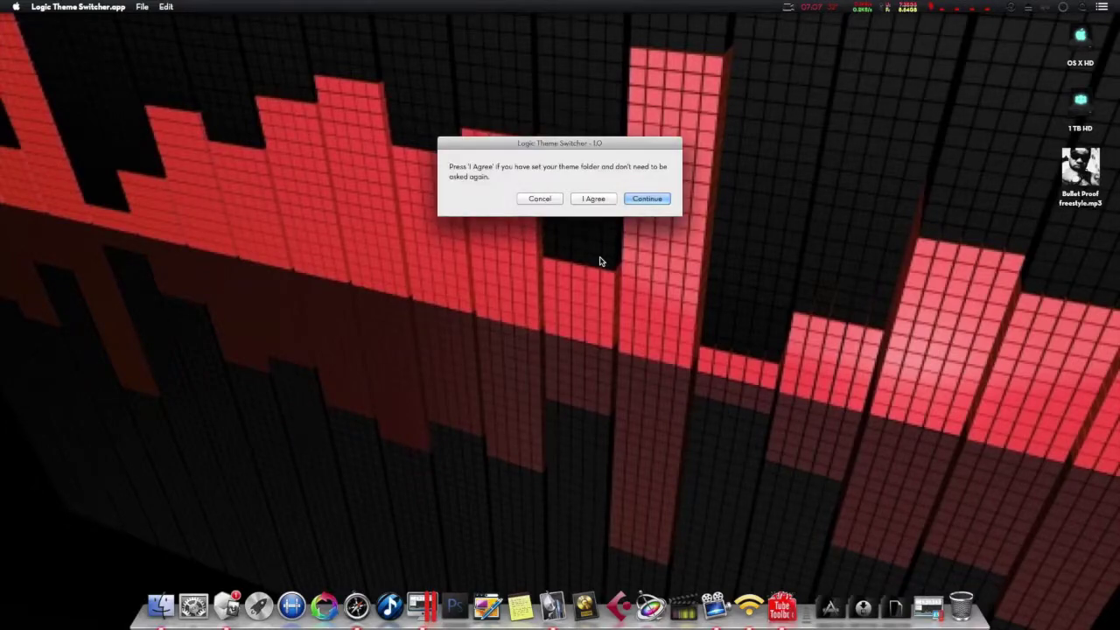
left_click(592, 198)
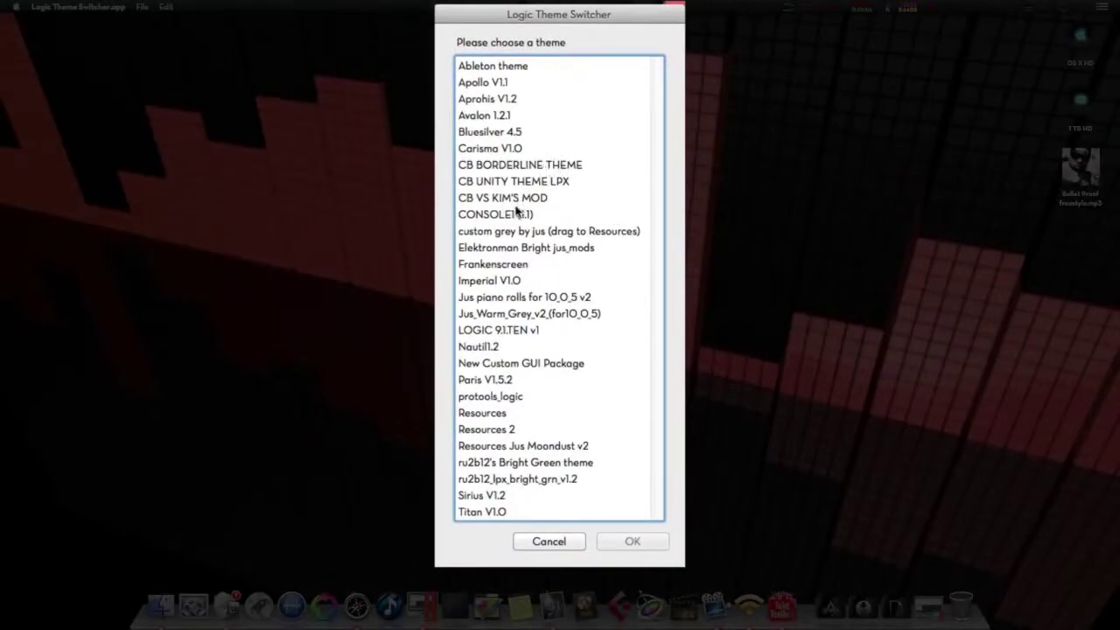
Load the protools_logic theme and acknowledge the confirmation.
left_click(512, 396)
left_click(632, 543)
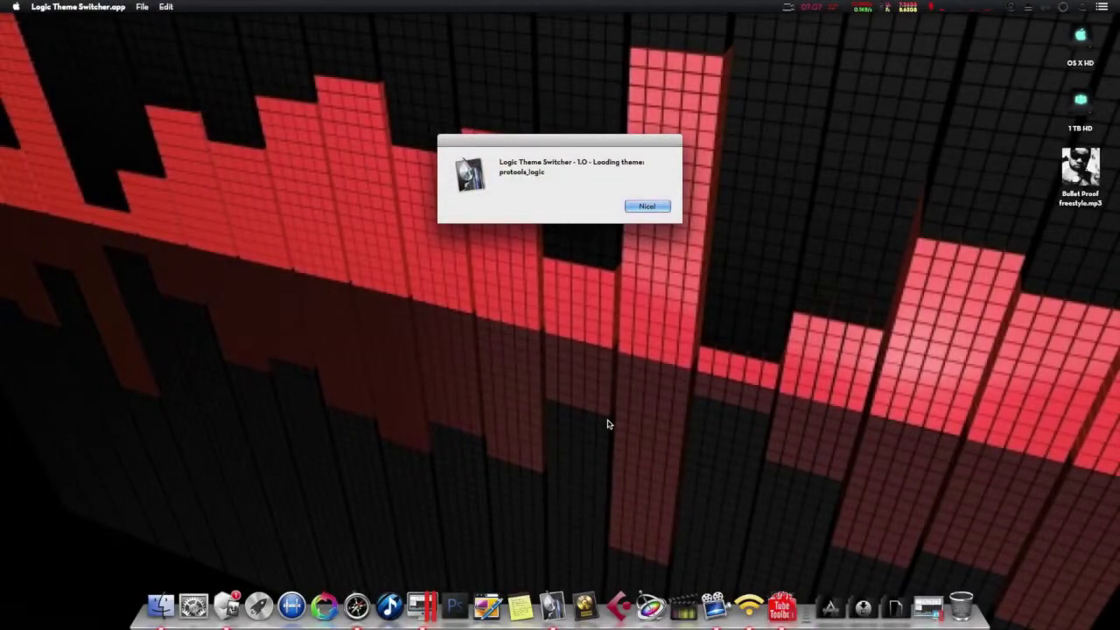
key("Return")
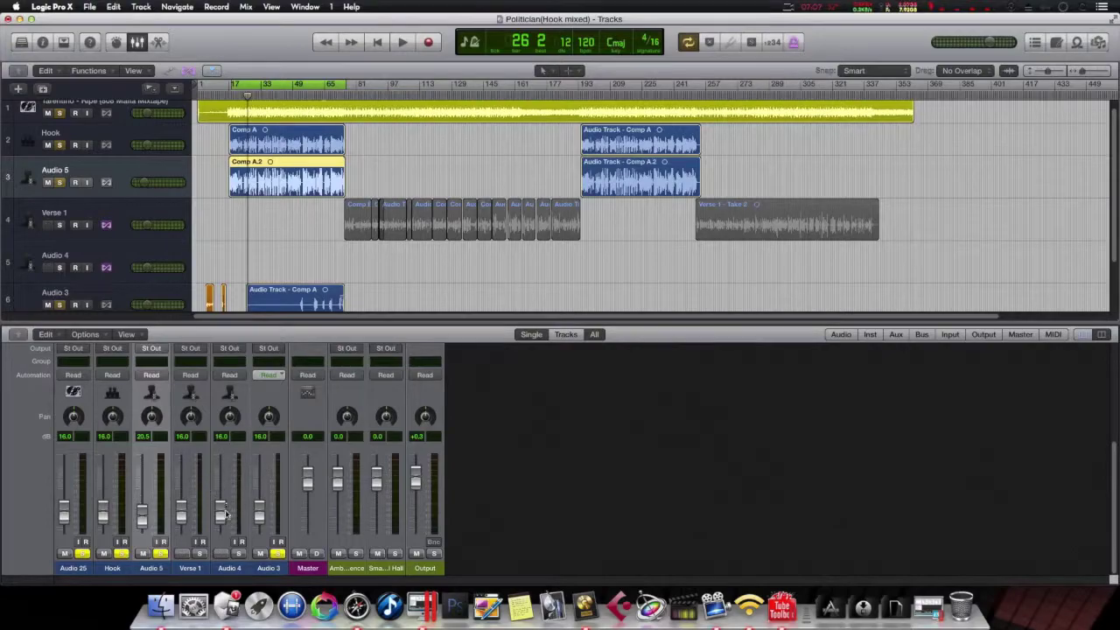
Scroll through the mixer in the protools_logic theme and show the toolbar row again.
scroll(368, 261, "up", 1)
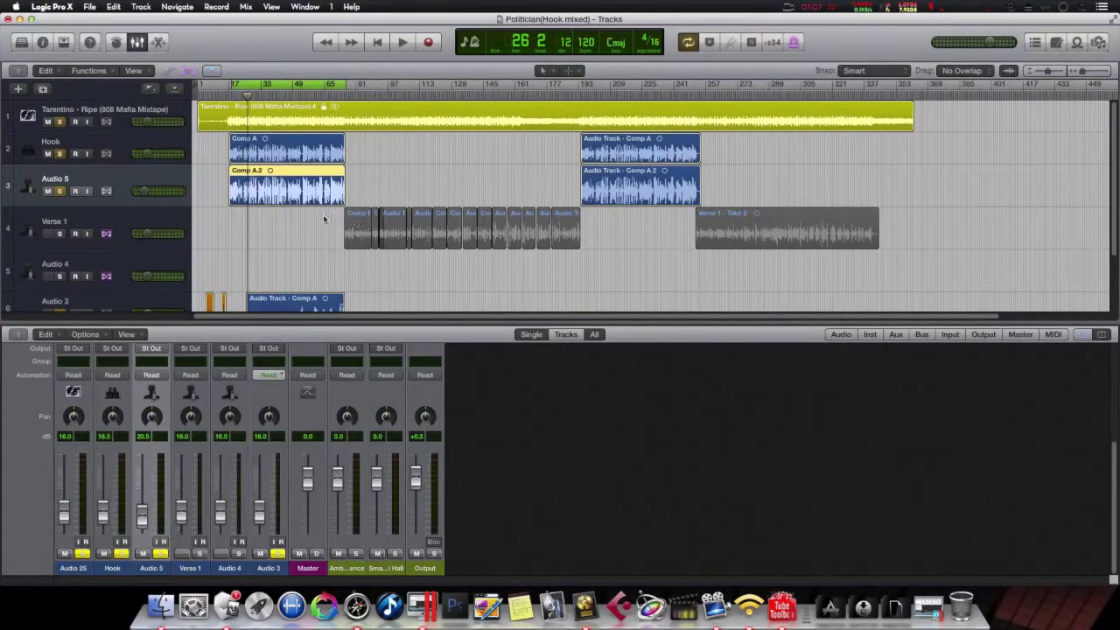
scroll(328, 217, "down", 2)
scroll(354, 210, "up", 2)
scroll(174, 500, "up", 1)
scroll(174, 500, "up", 5)
scroll(174, 501, "up", 5)
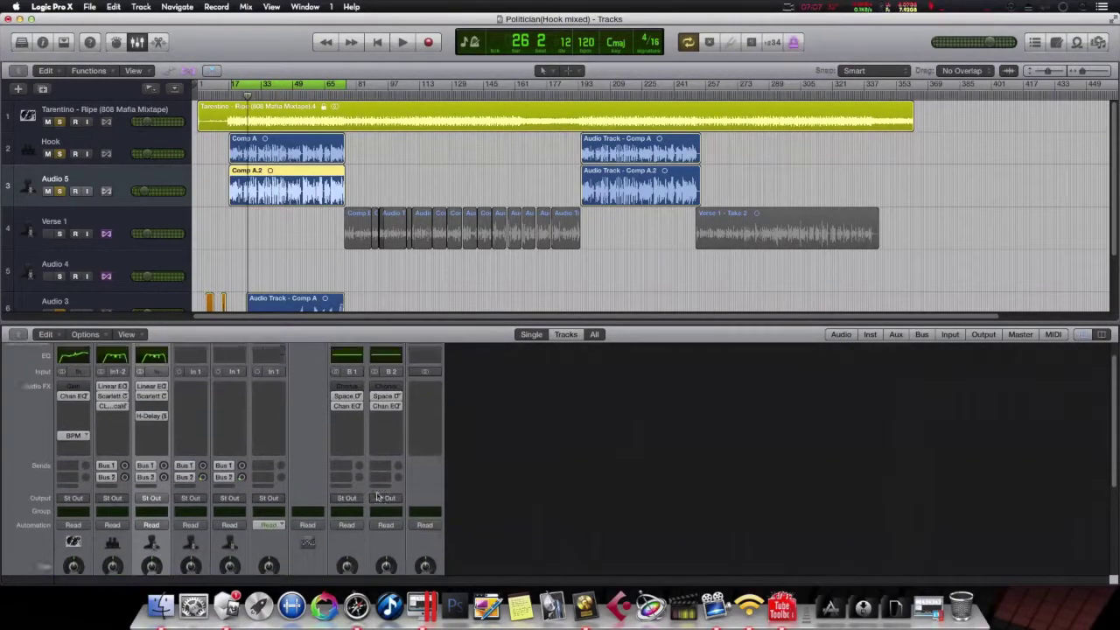
scroll(174, 501, "up", 3)
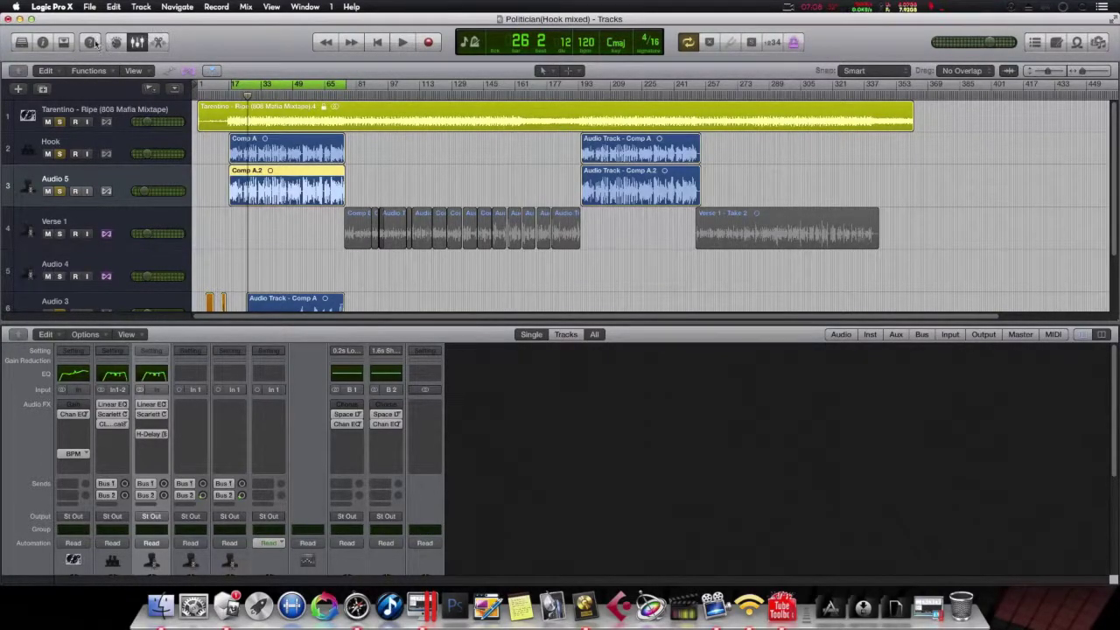
left_click(64, 42)
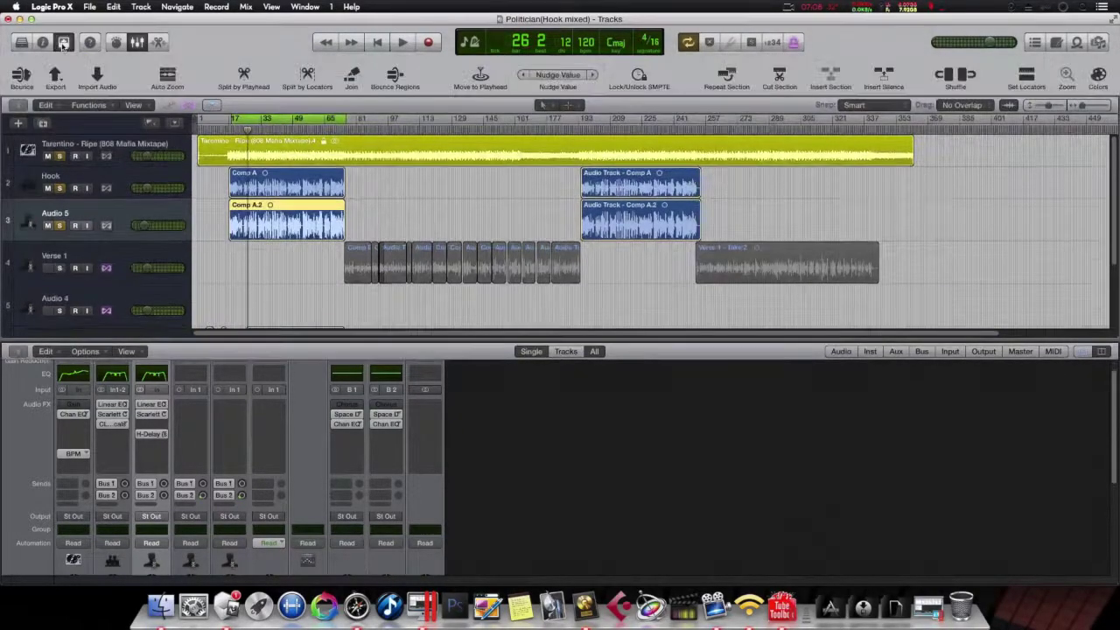
Quit Logic Pro X from its app menu, saving the project changes.
left_click(64, 42)
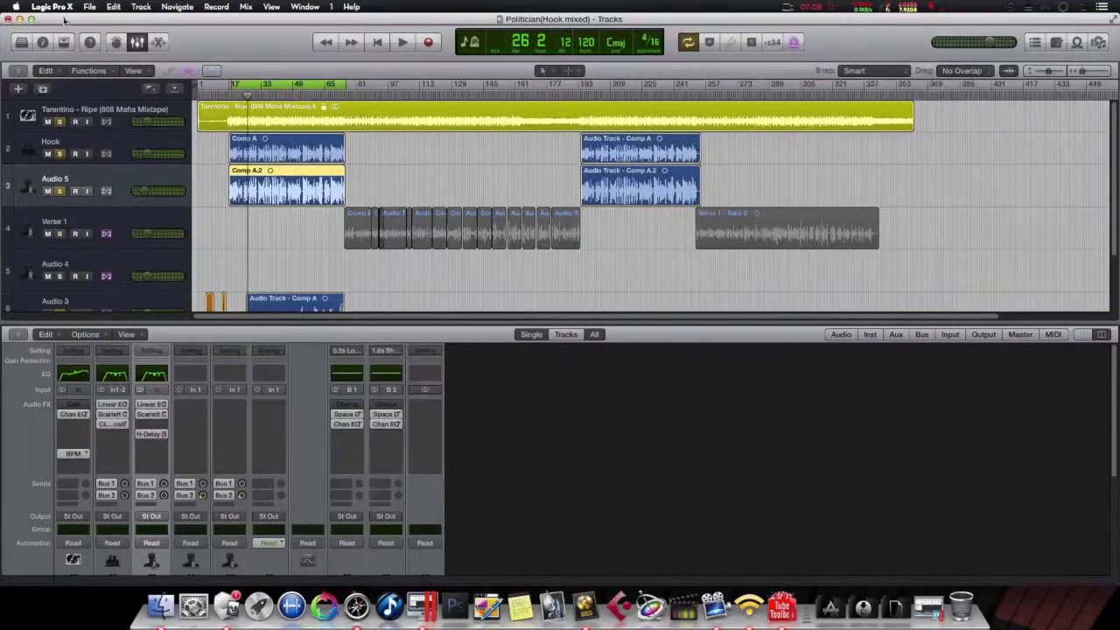
left_click(52, 7)
left_click(58, 189)
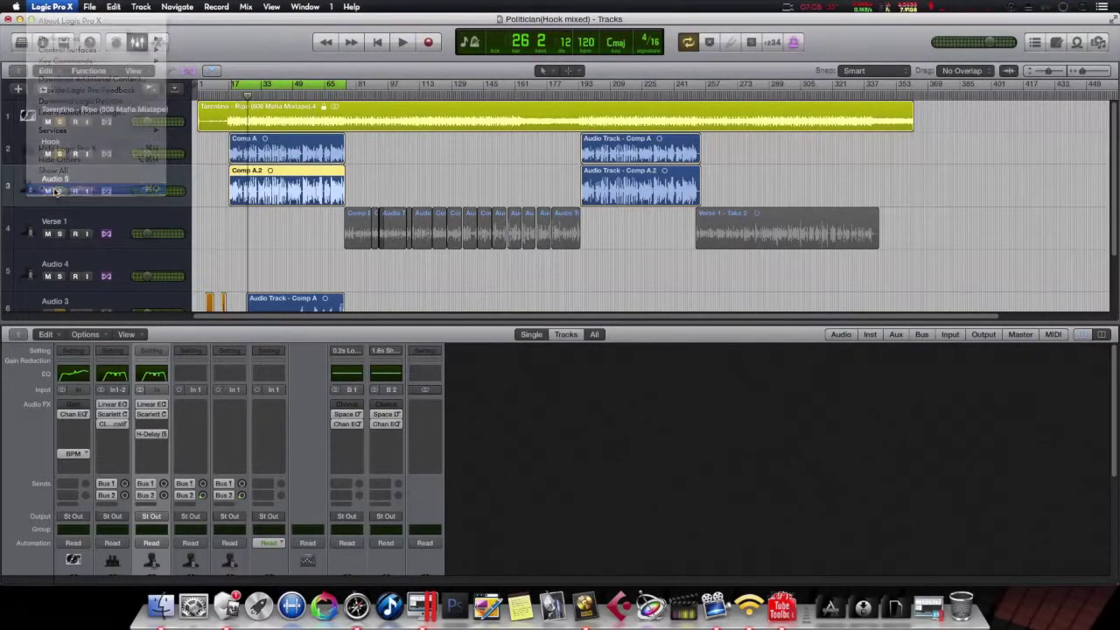
left_click(654, 206)
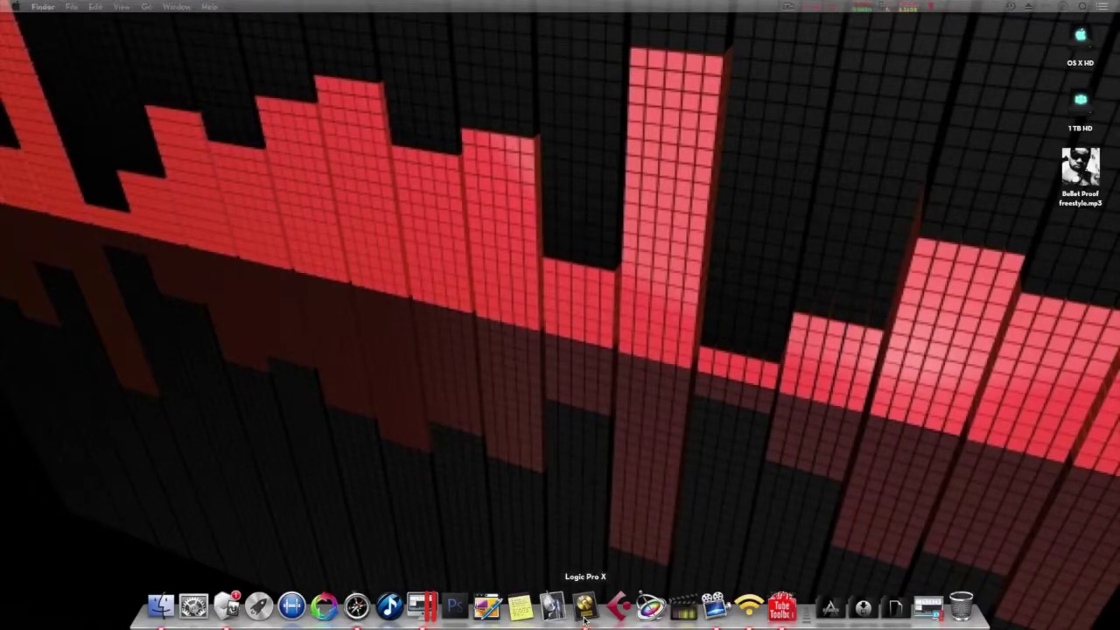
Launch Logic Theme Switcher, continue without resetting, and apply ru2b12_lpx_bright_grn_v1.2.
left_click(552, 608)
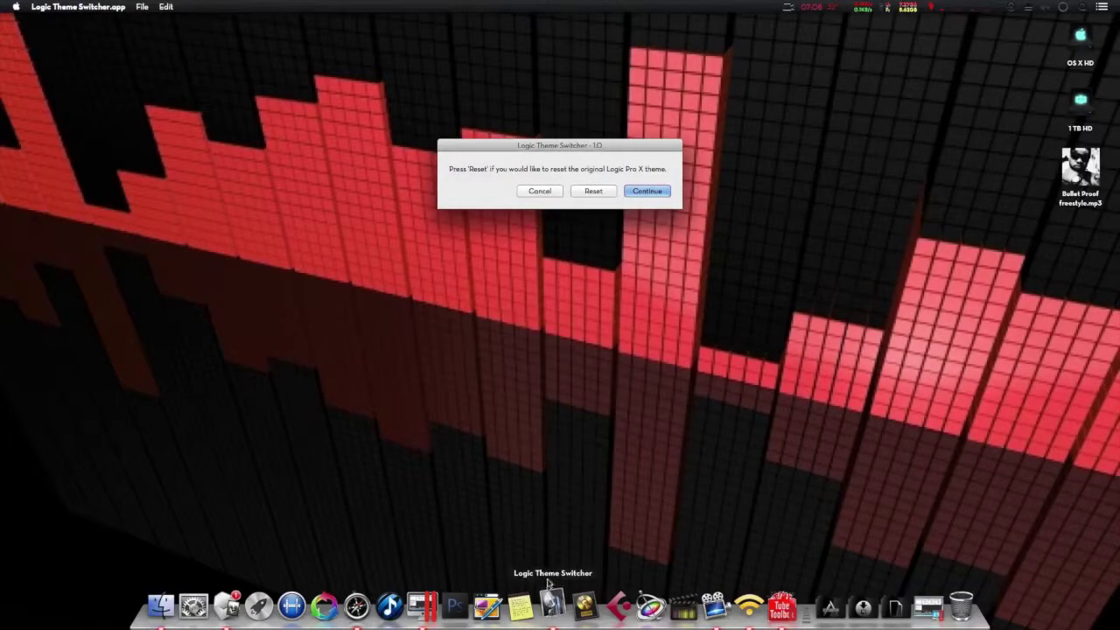
left_click(633, 191)
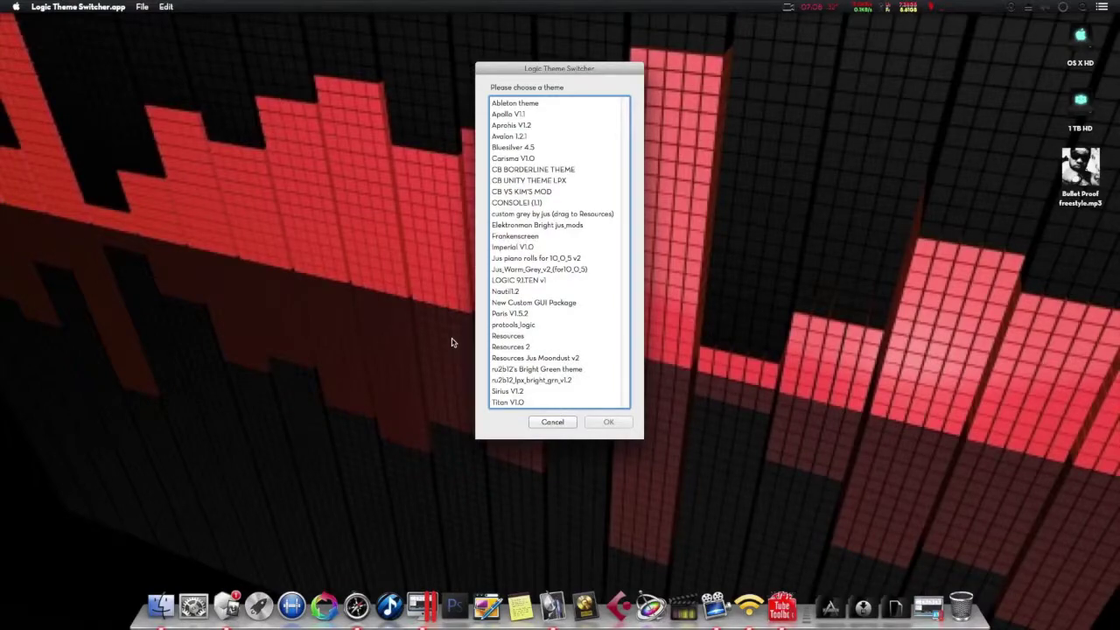
left_click(551, 379)
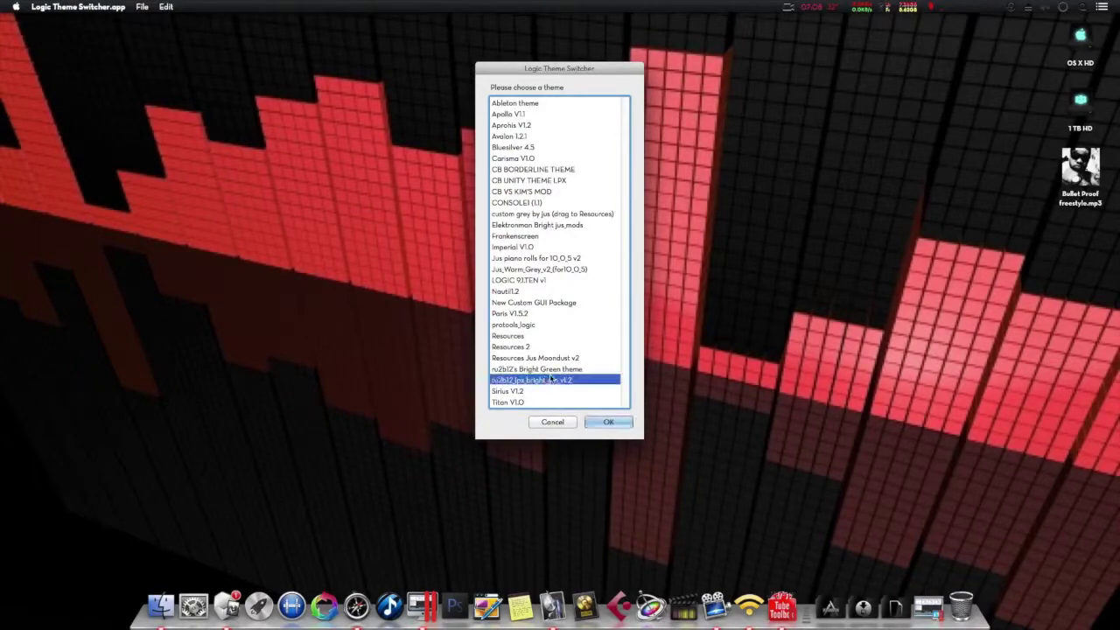
left_click(598, 421)
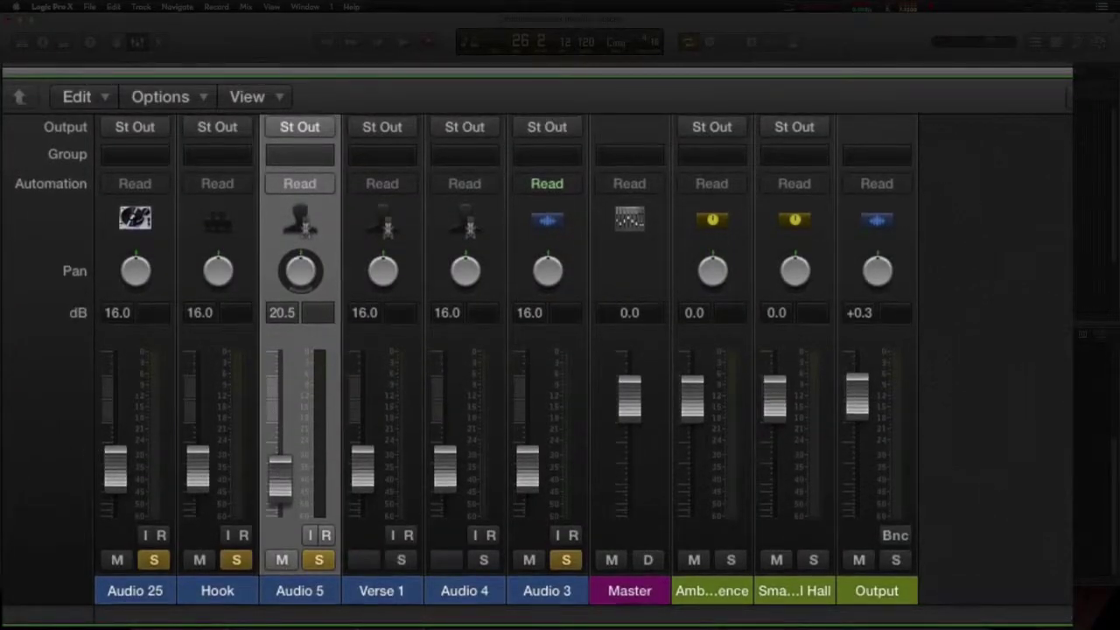
Scroll up and down through the reopened project to inspect the bright green theme.
scroll(4, 388, "up", 1)
scroll(41, 394, "up", 4)
scroll(37, 394, "up", 4)
scroll(41, 403, "up", 2)
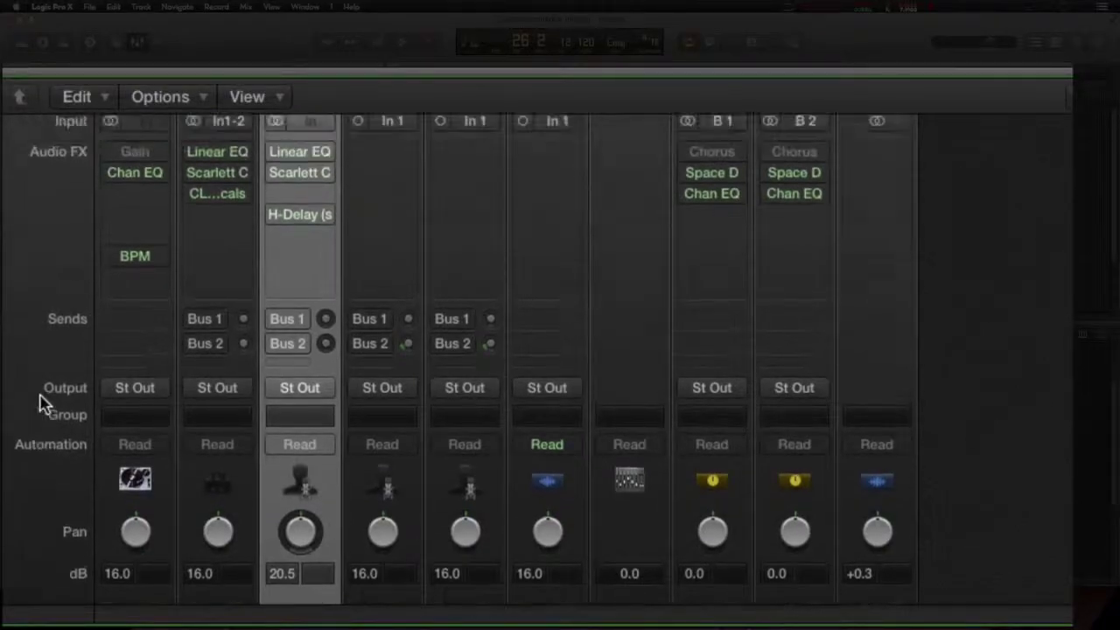
scroll(41, 403, "up", 2)
scroll(625, 437, "down", 3)
scroll(613, 440, "down", 3)
scroll(602, 440, "down", 2)
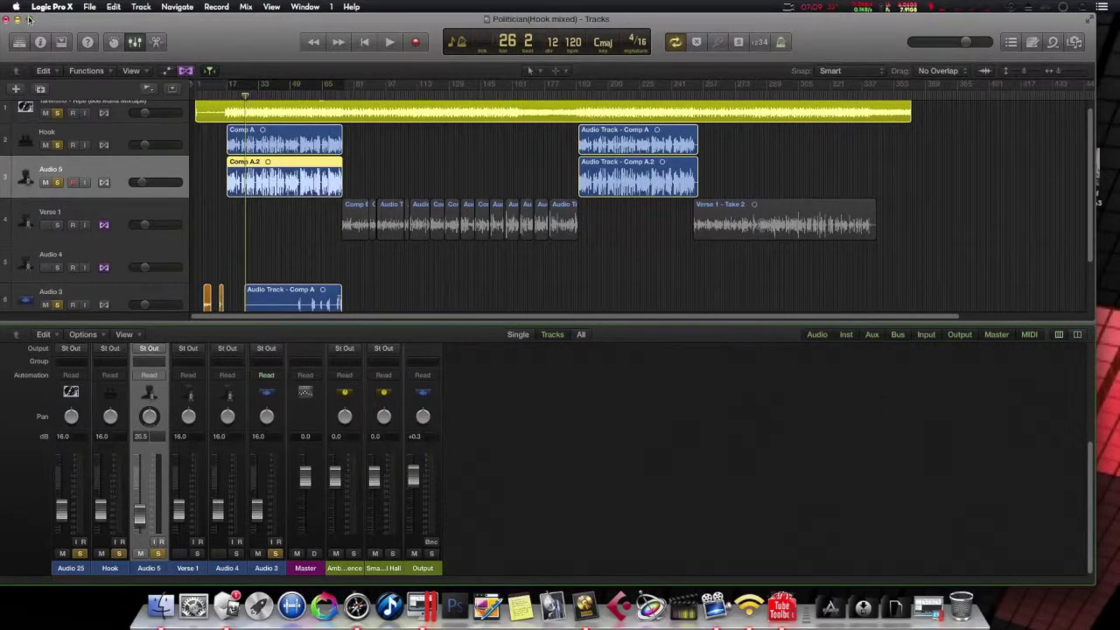
Maximise Logic, open the mixer in its own window moved left, and check Audio 25's Channel EQ.
left_click(26, 18)
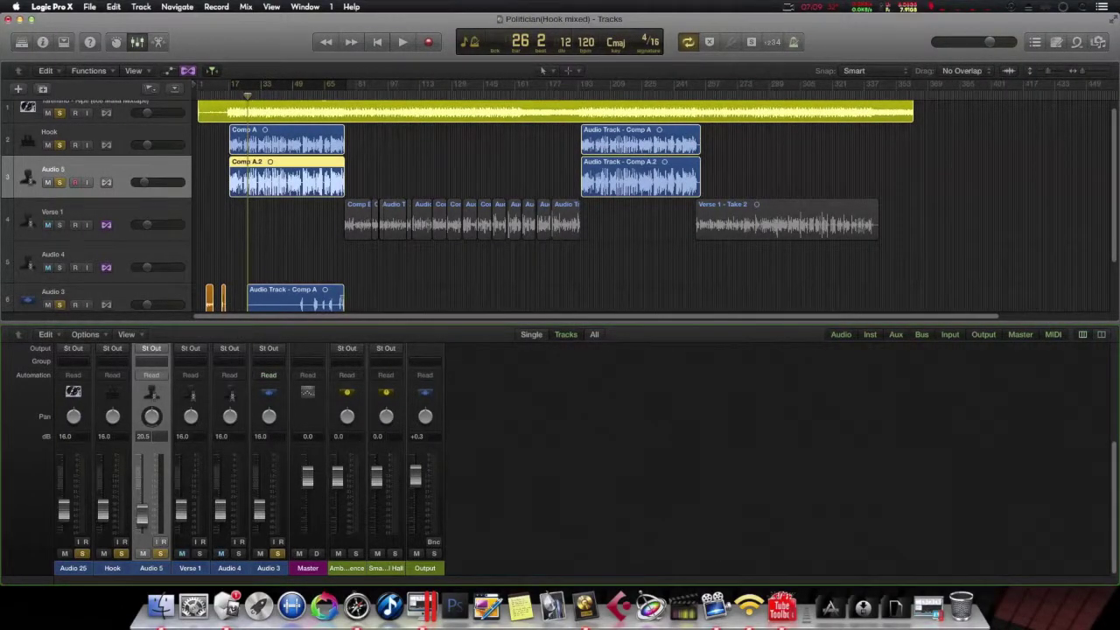
key("super+2")
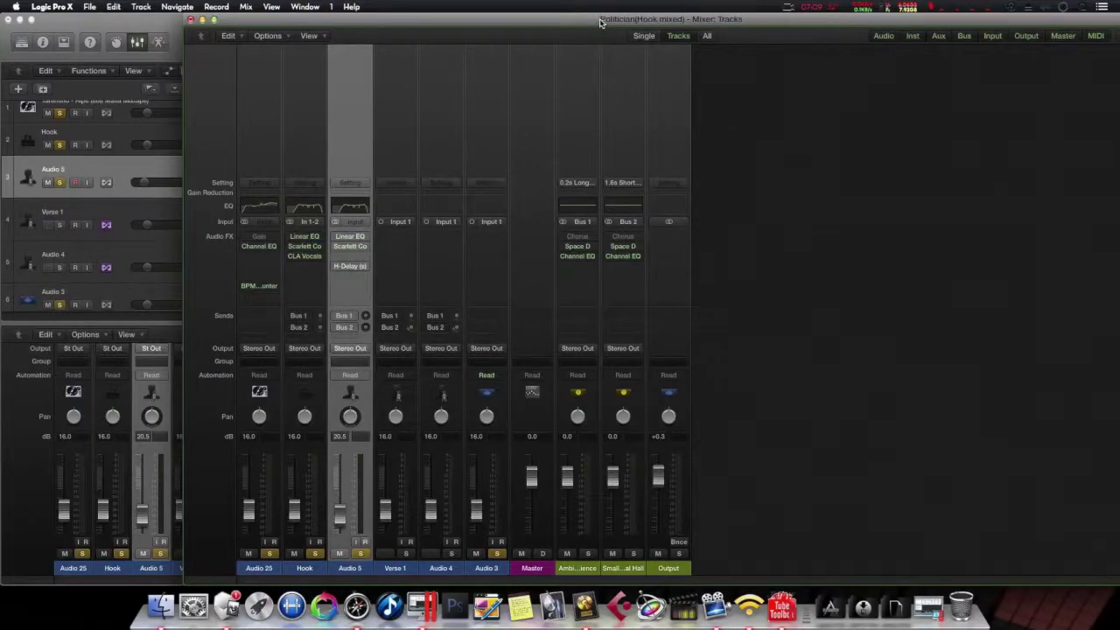
left_click_drag(600, 21, 451, 21)
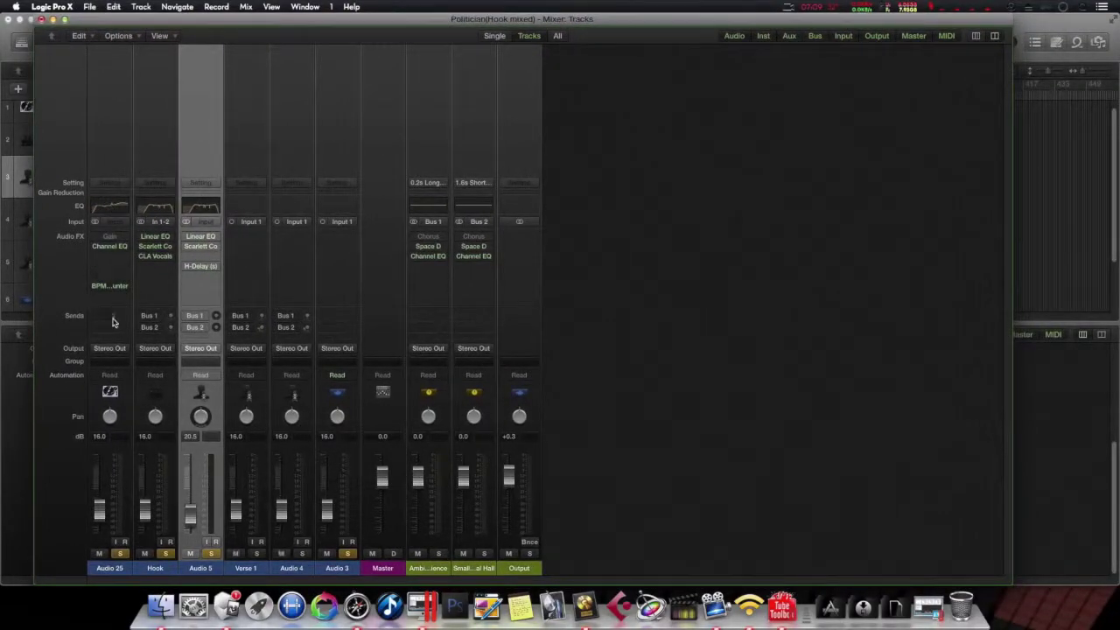
left_click(109, 247)
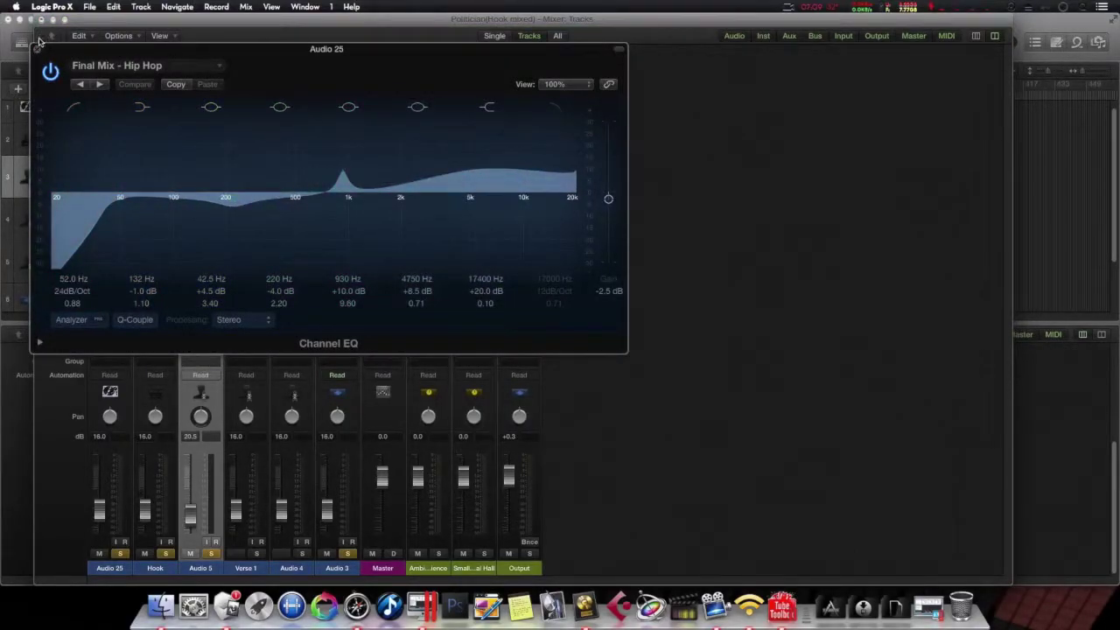
left_click(37, 56)
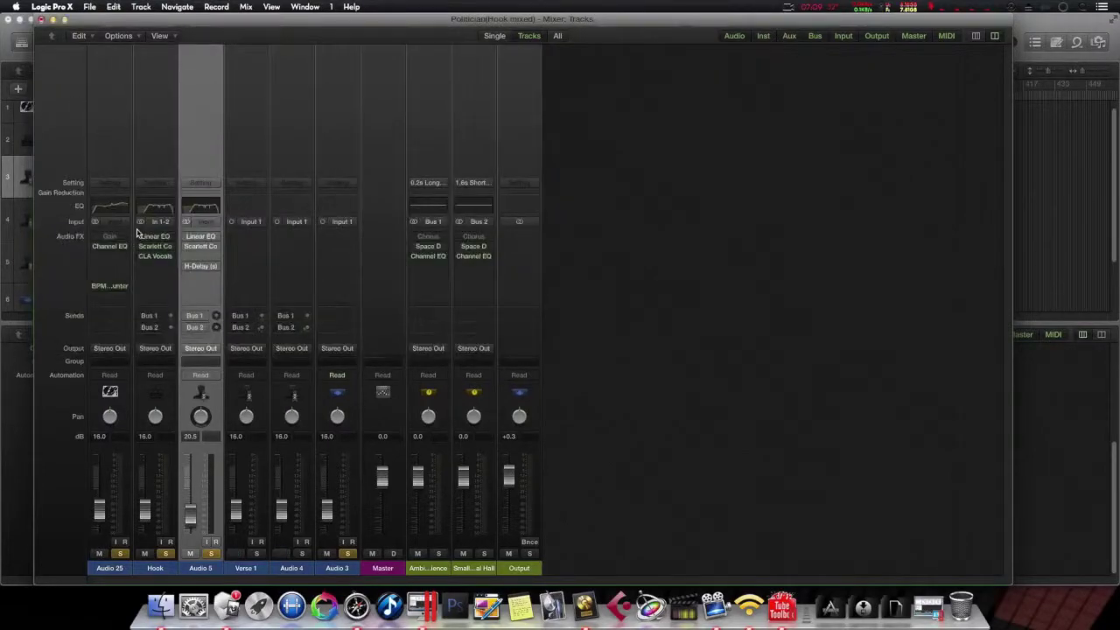
Insert a Channel EQ on Audio 25's empty FX slot, then replace it with a Single Band EQ.
left_click(106, 265)
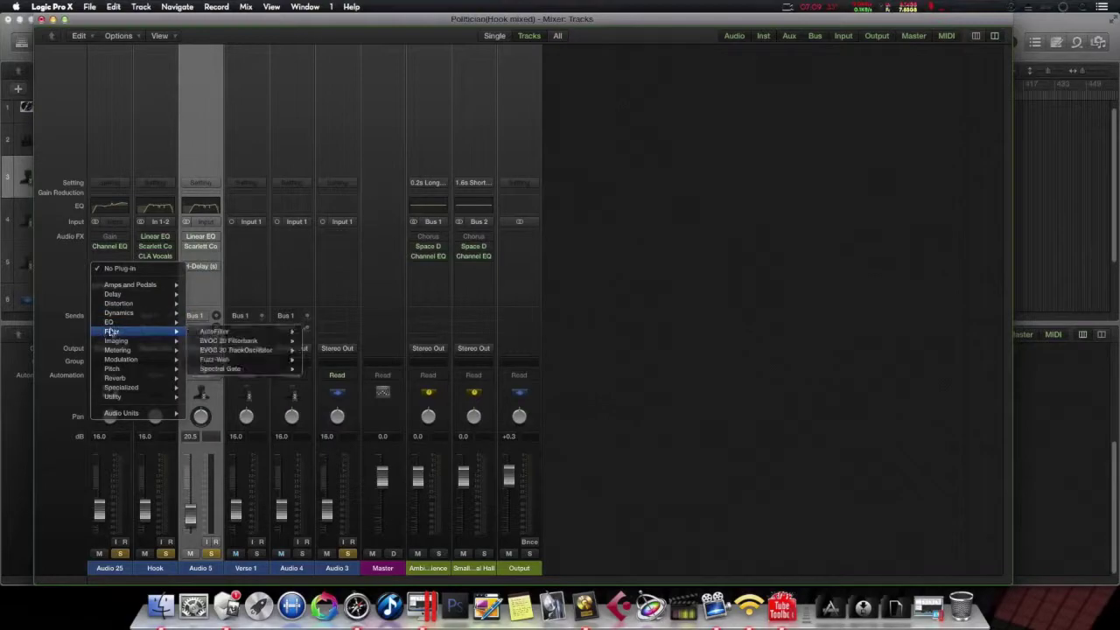
mouse_move(109, 322)
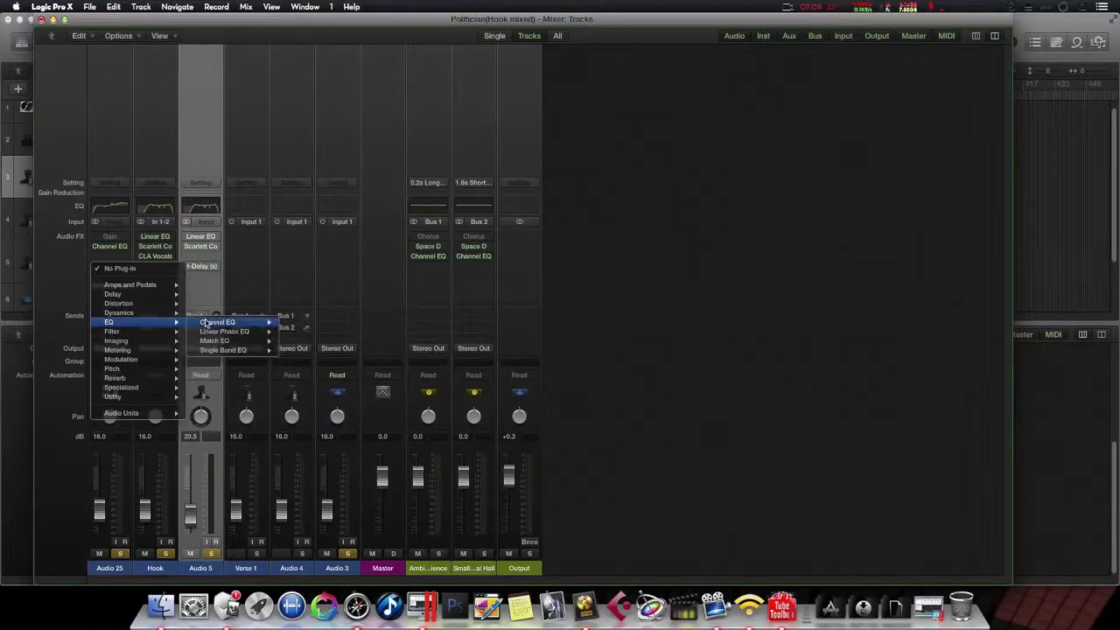
left_click(206, 323)
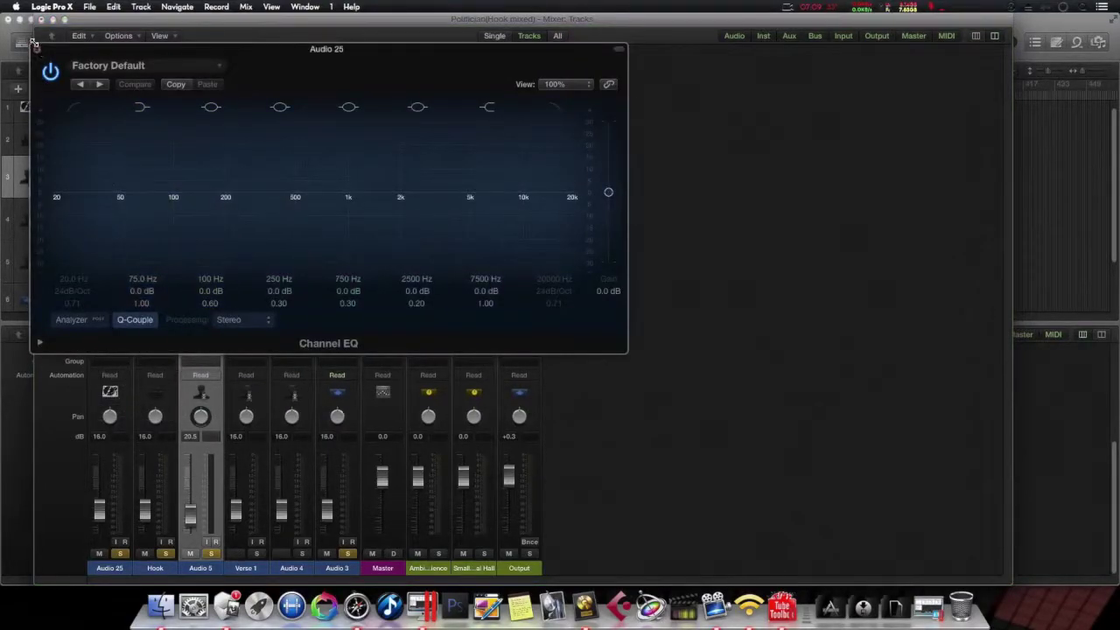
left_click(36, 51)
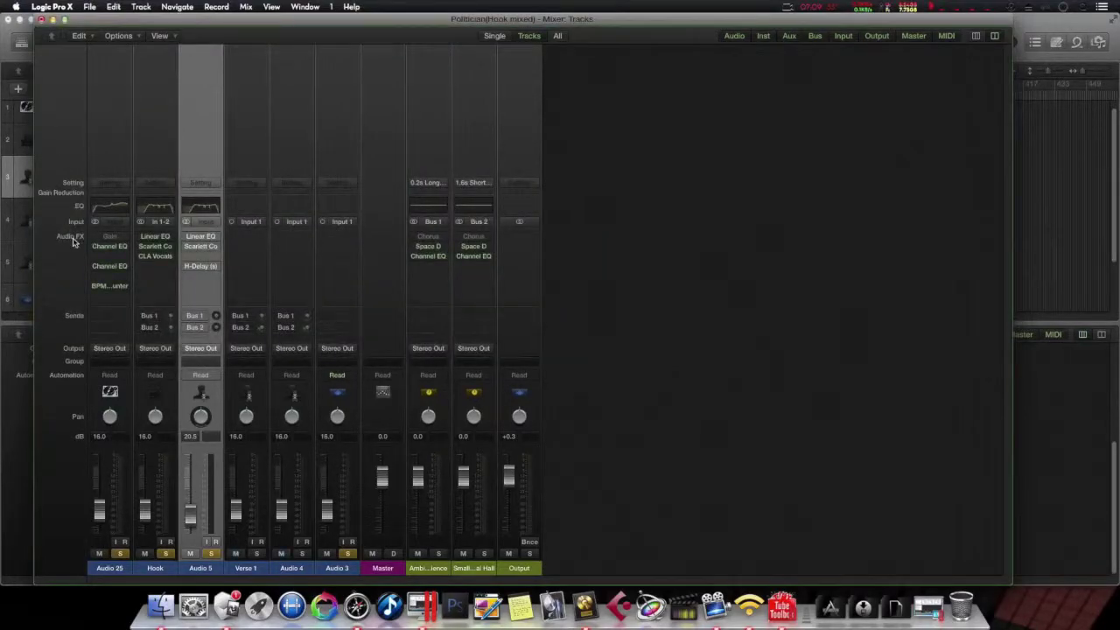
left_click(122, 269)
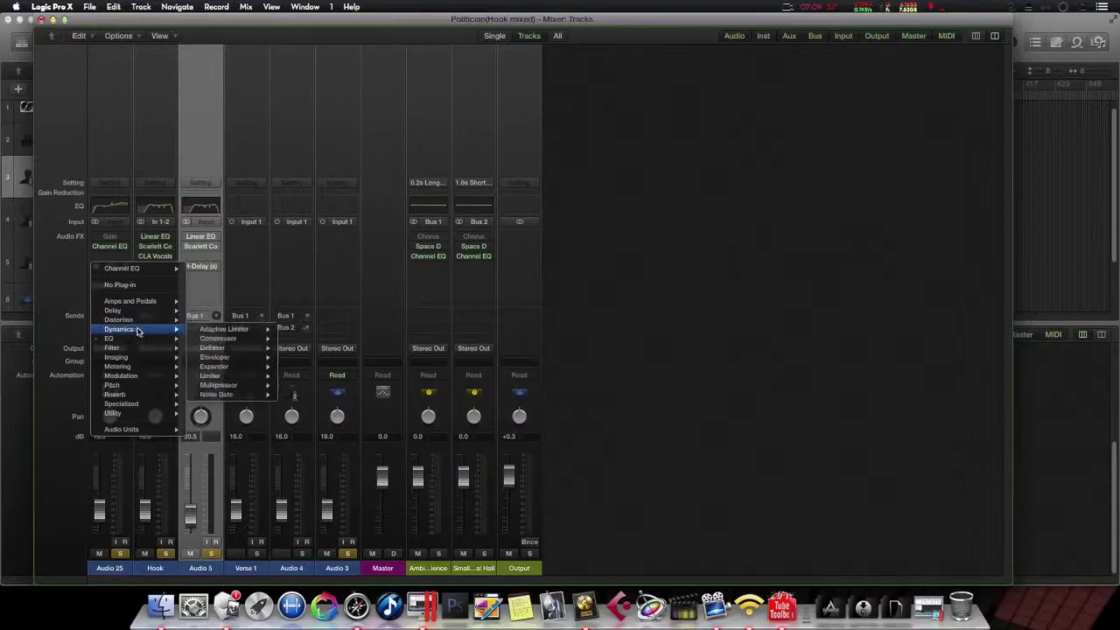
mouse_move(131, 339)
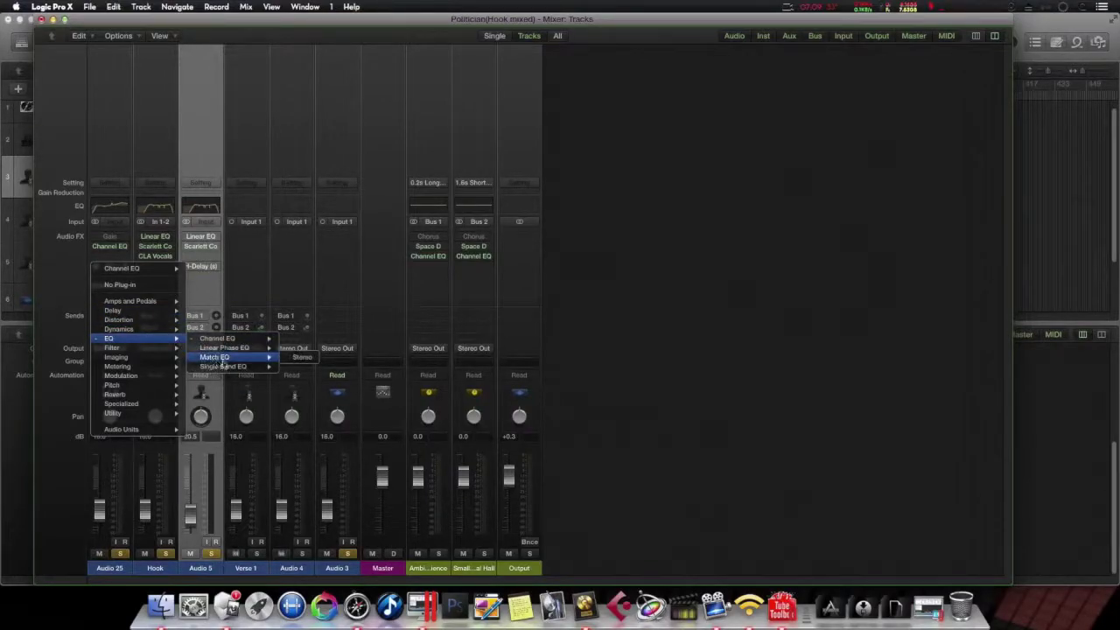
left_click(230, 368)
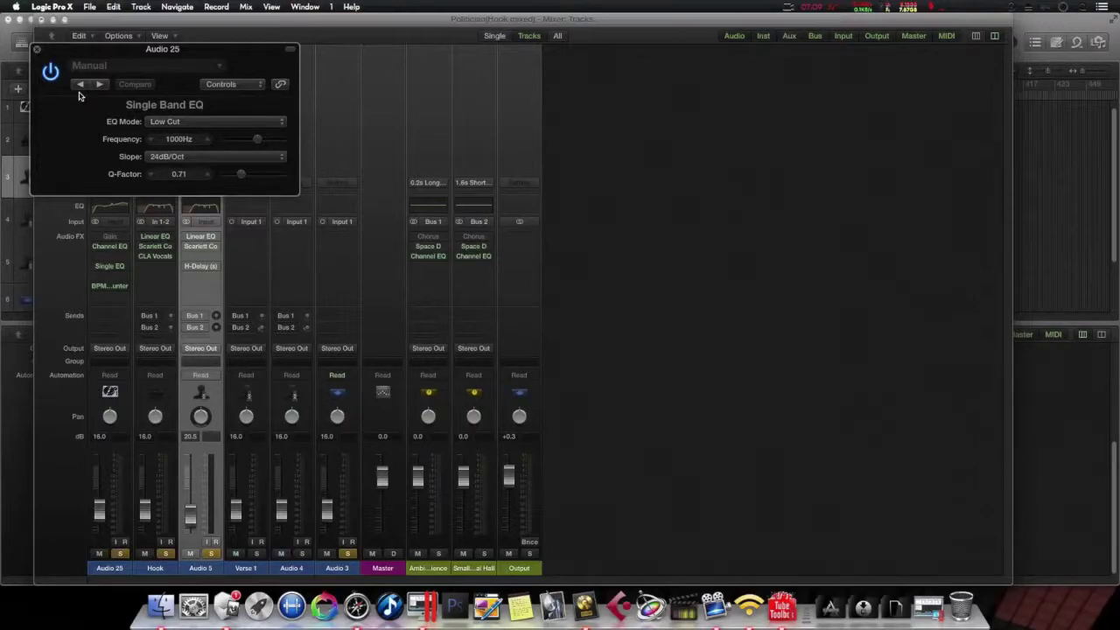
left_click(38, 50)
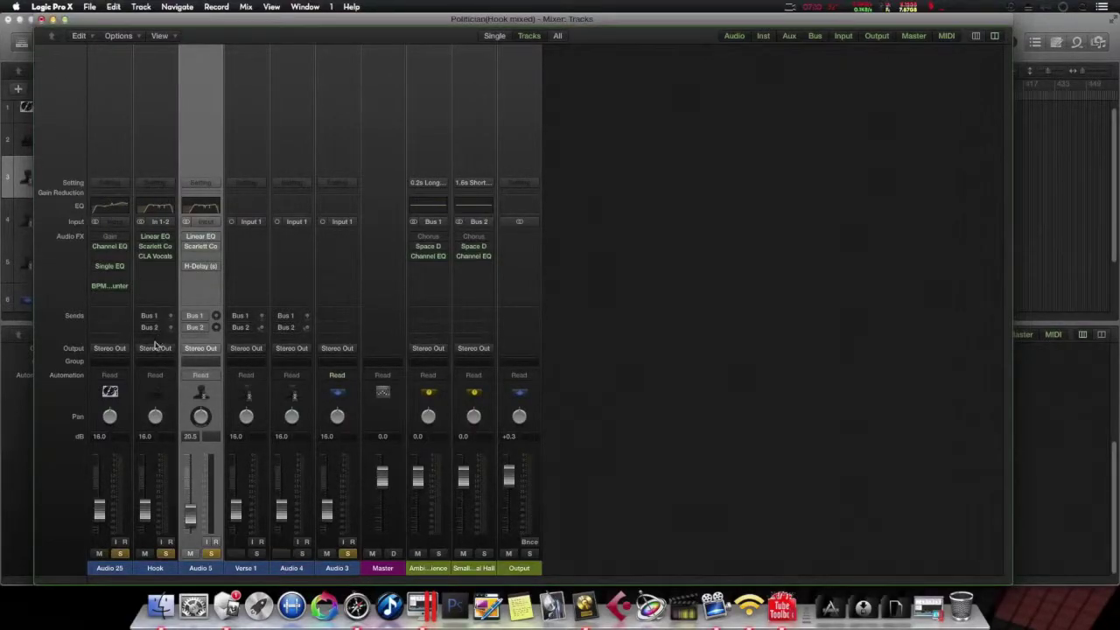
Start playback and narrow the mixer to Audio 5 with its bus returns, output and master.
key("space")
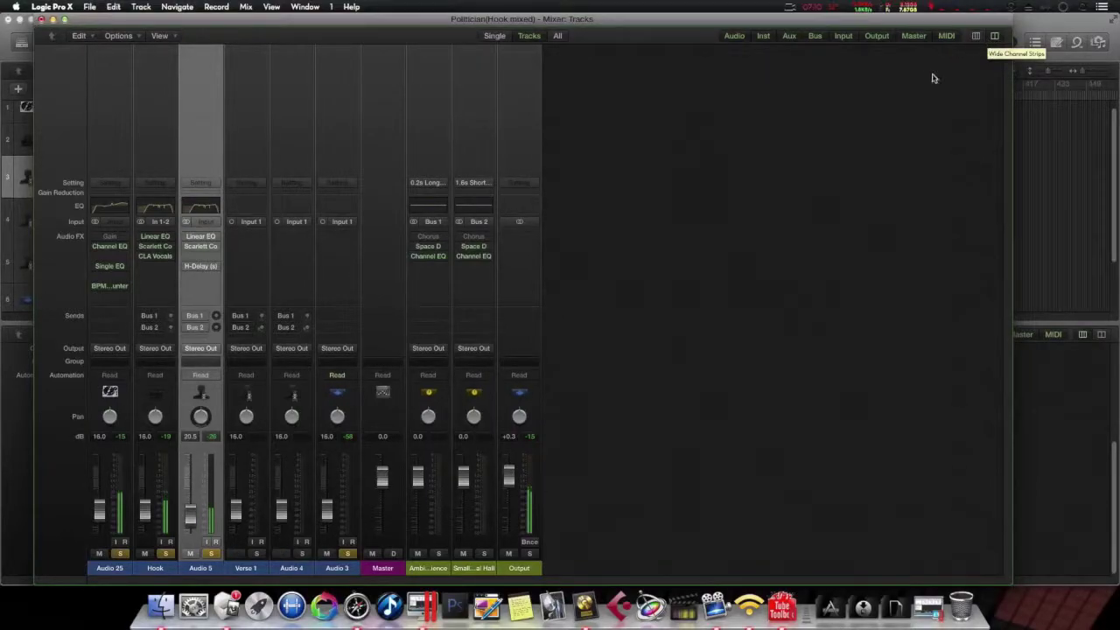
left_click(977, 38)
left_click(994, 37)
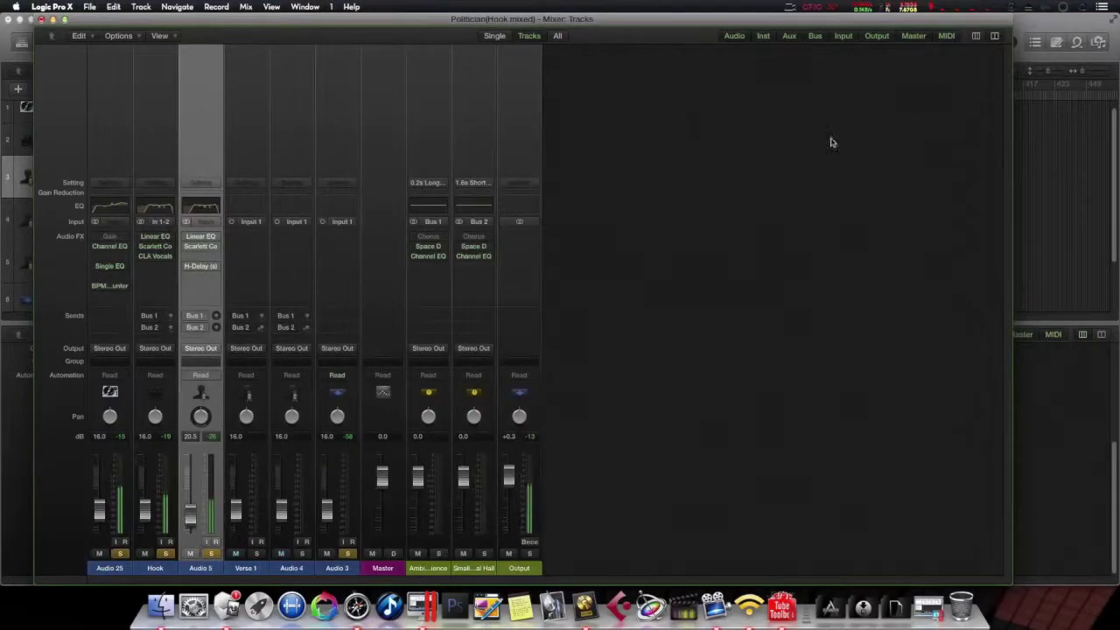
left_click(492, 37)
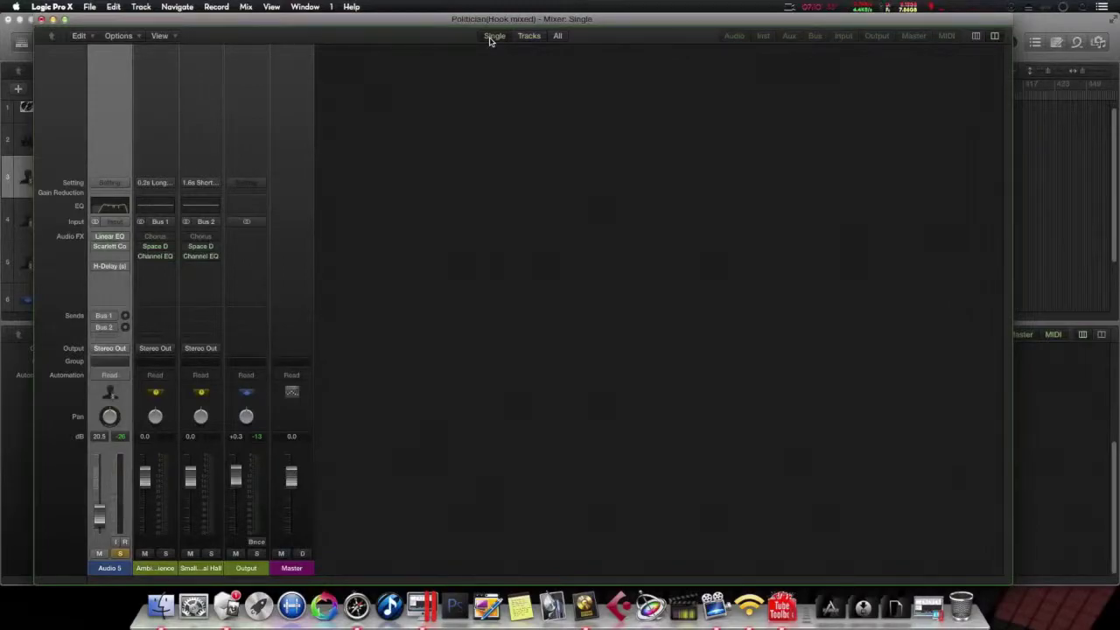